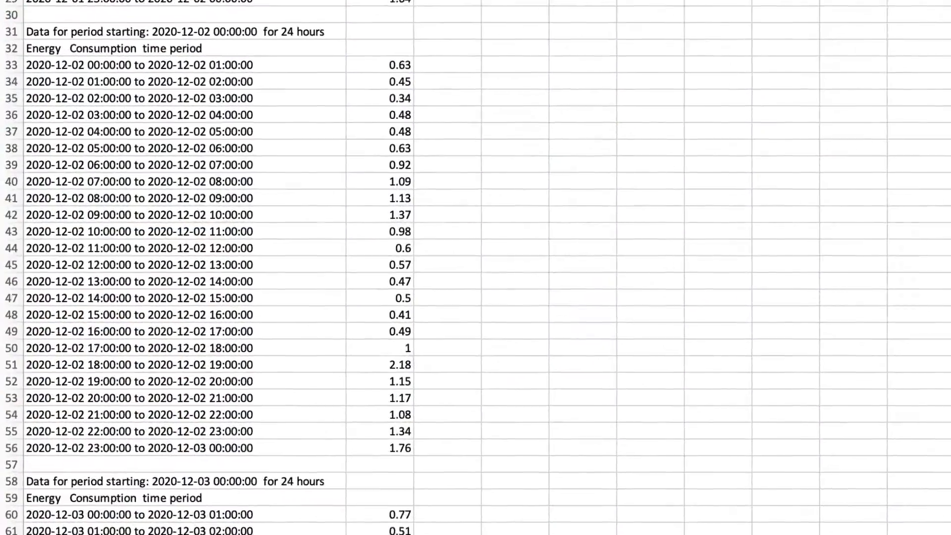
Select the entire usage data range in columns A and B and turn on filtering for it
scroll(476, 268, down, 12)
scroll(476, 268, up, 20)
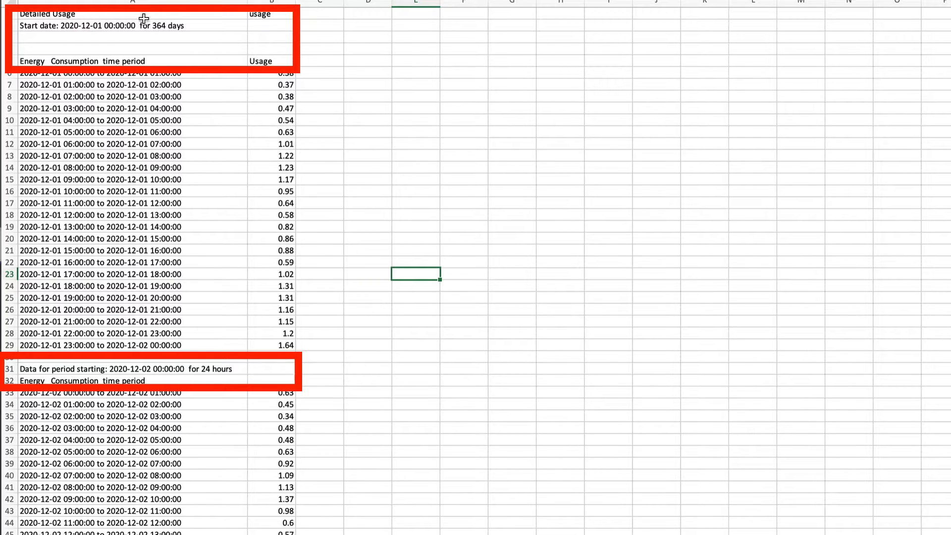
drag(71, 15, 285, 16)
drag(950, 19, 950, 505)
drag(100, 273, 255, 274)
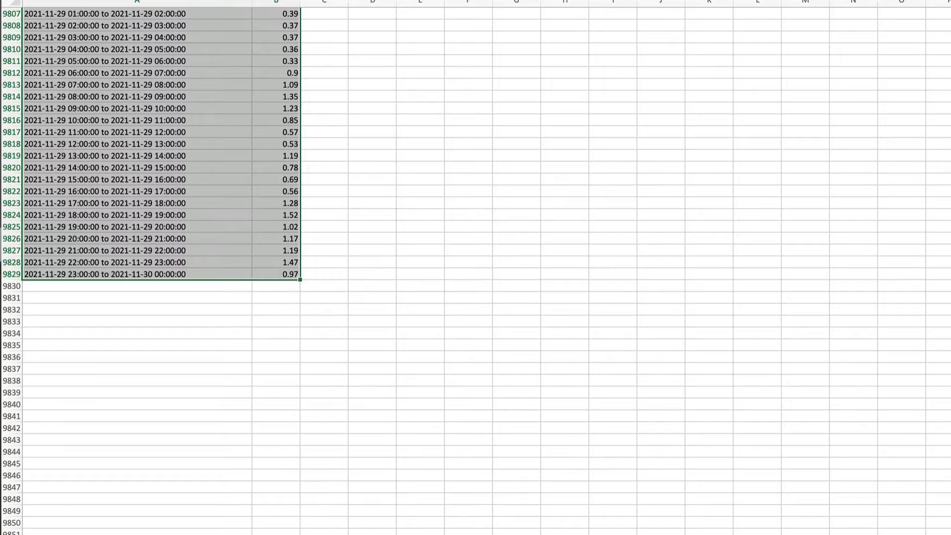
drag(950, 505, 950, 20)
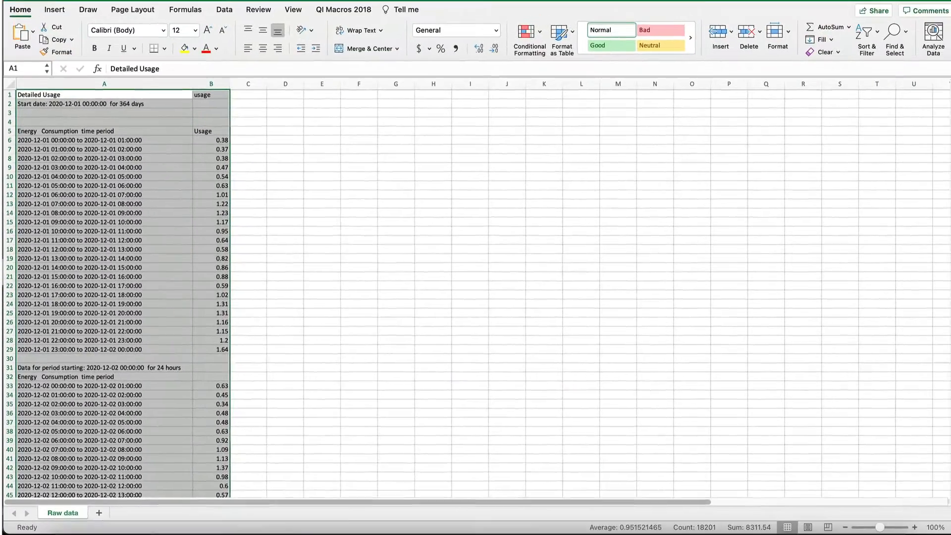
click(867, 36)
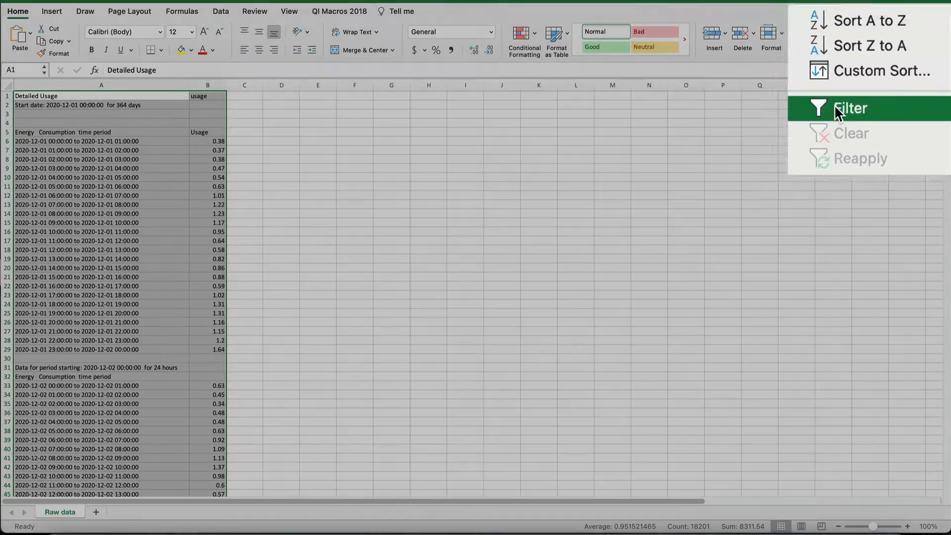
click(834, 108)
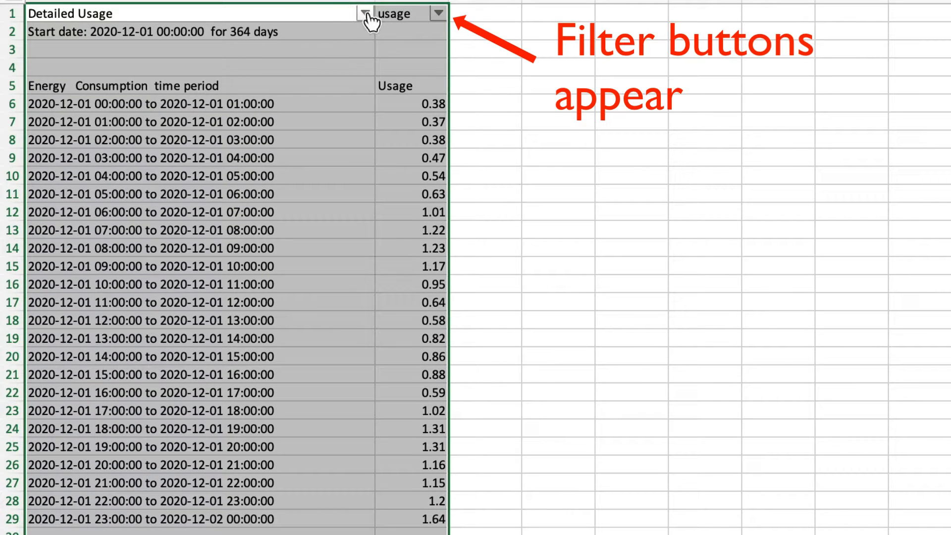
Open the Detailed Usage column filter and uncheck the Blanks, Start date and Energy Consumption entries
click(366, 12)
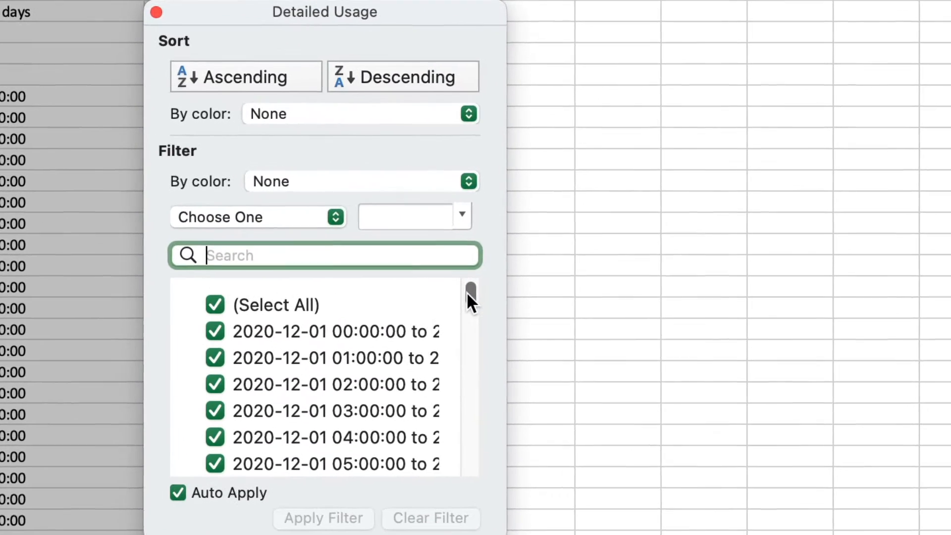
drag(468, 294, 443, 475)
click(197, 461)
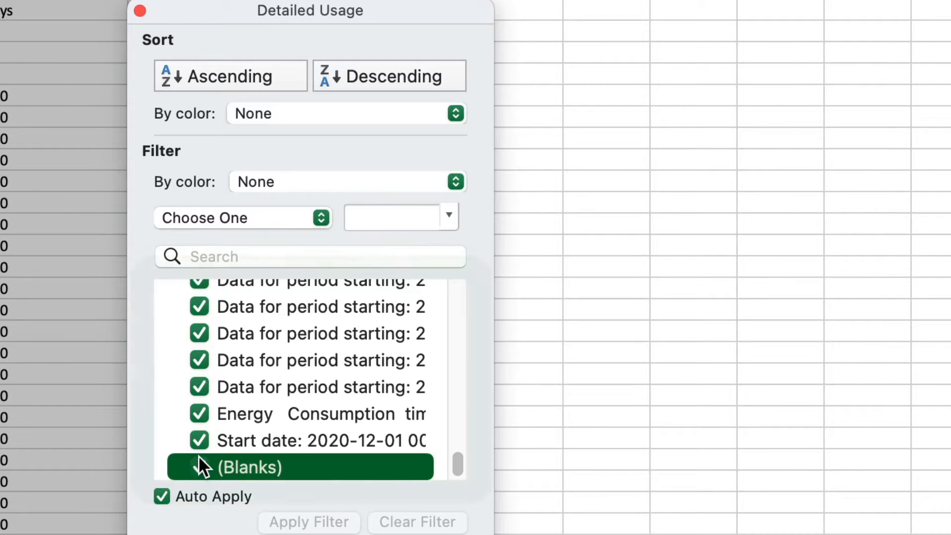
click(199, 438)
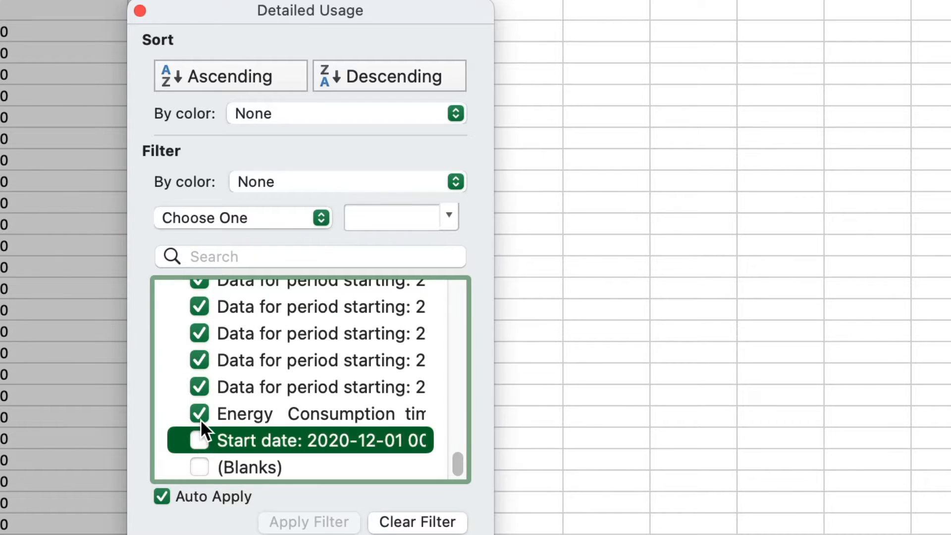
click(200, 412)
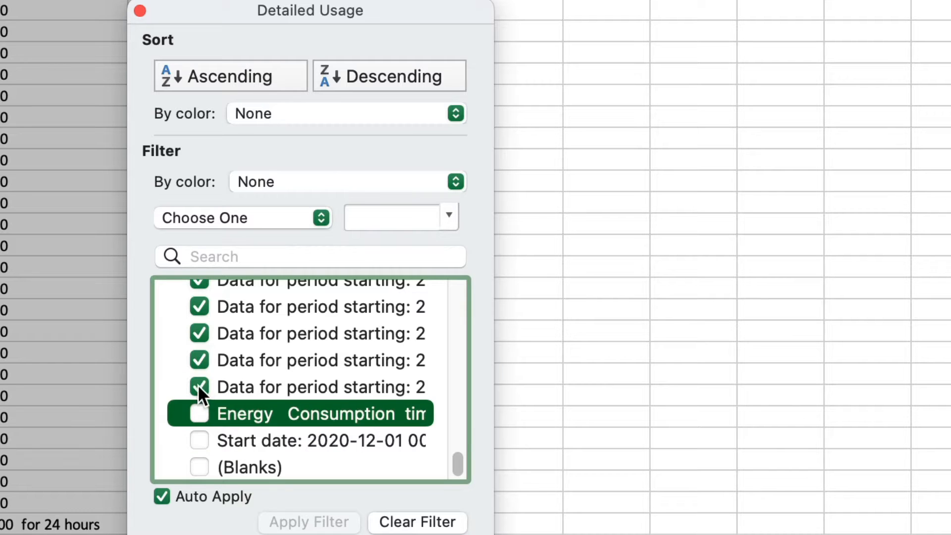
click(200, 387)
click(200, 354)
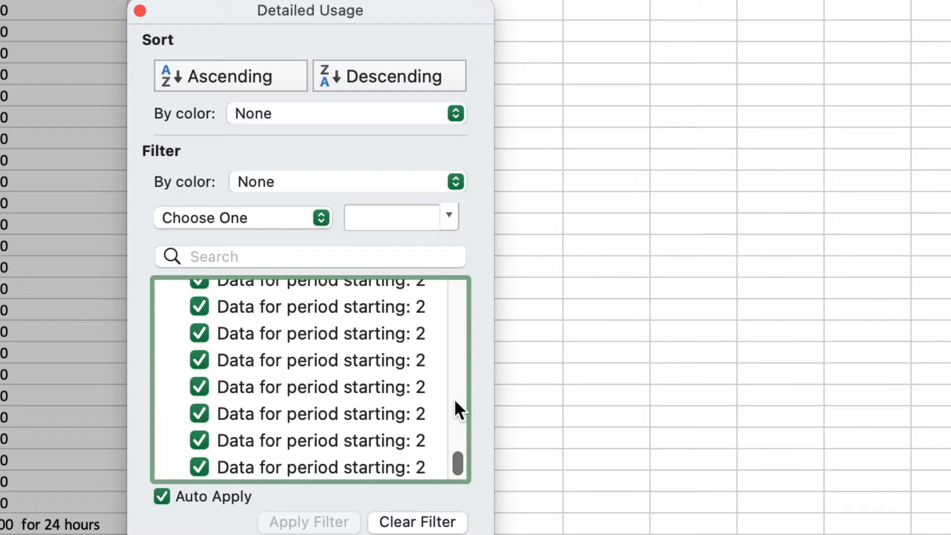
Set the Detailed Usage filter to show only rows that begin with 20
click(320, 216)
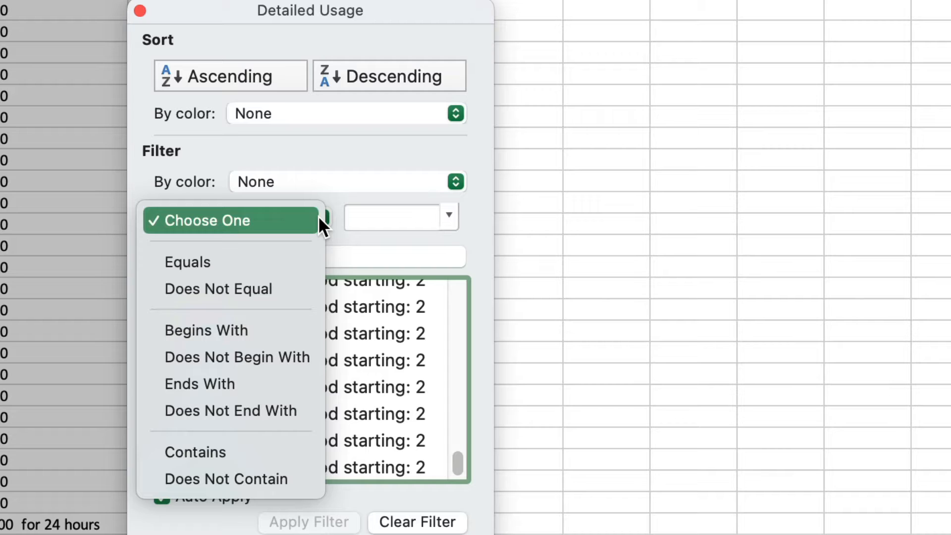
click(281, 331)
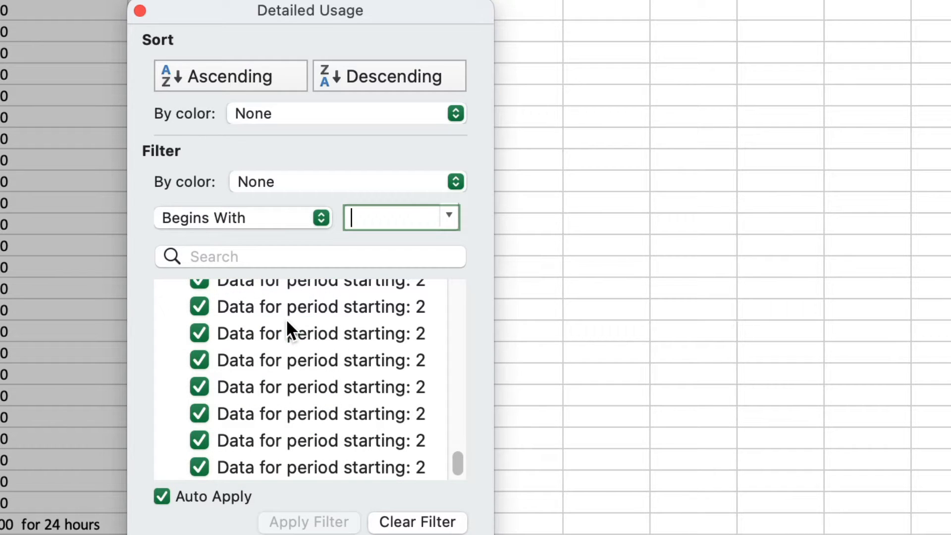
text(20)
key(Return)
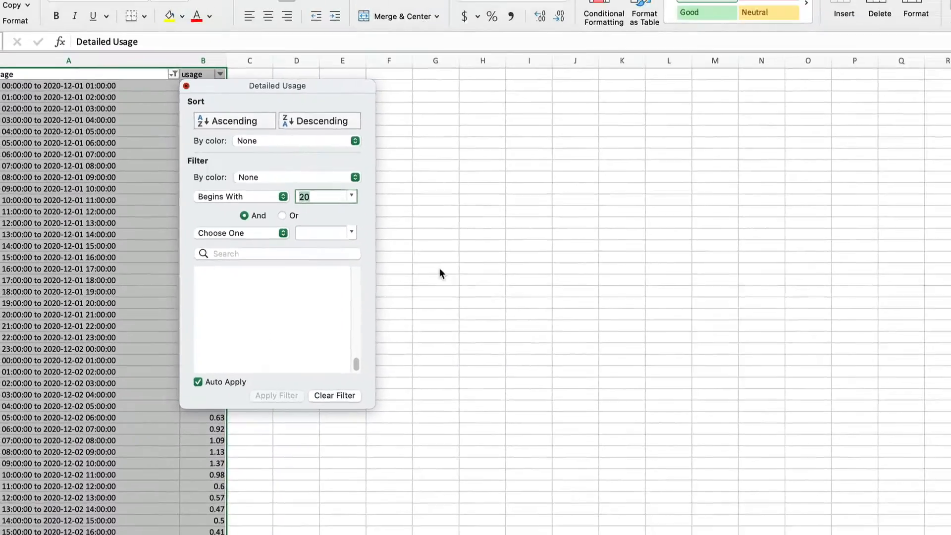
click(599, 345)
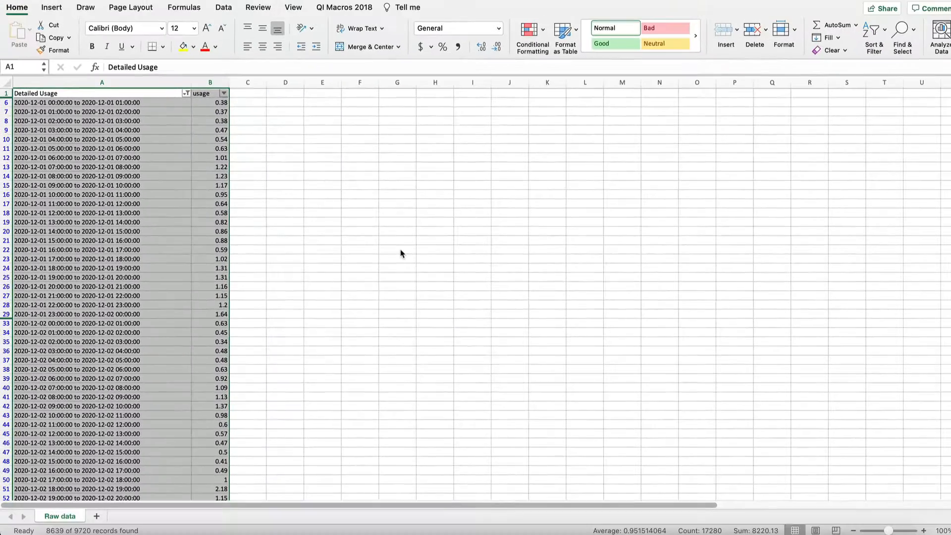
Select and copy all the visible filtered data
click(362, 212)
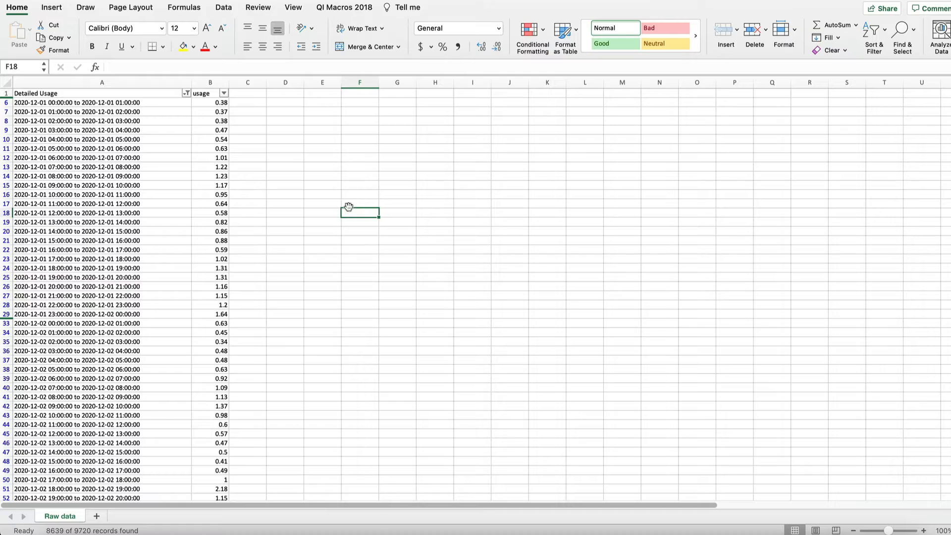
key(super+a)
key(super+c)
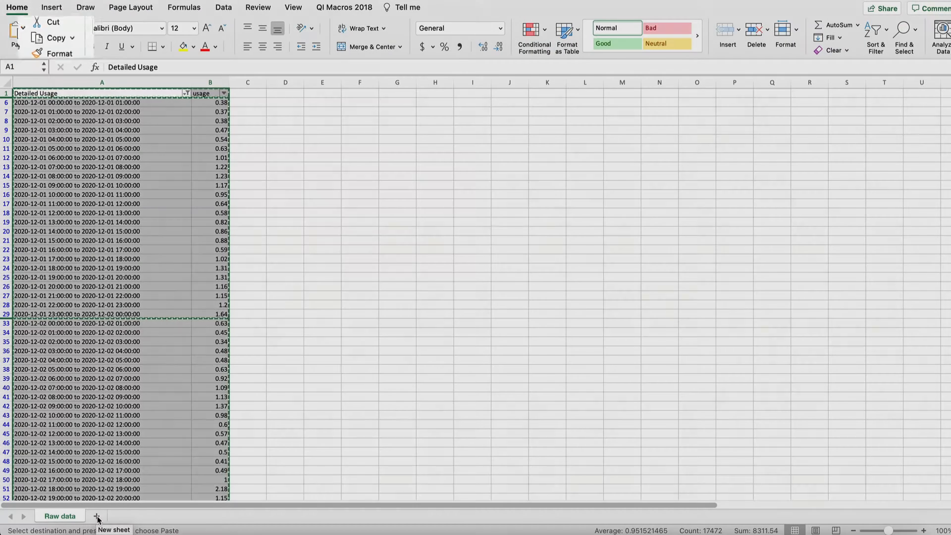
Paste the copied data into a new sheet and widen column A to fit the time periods
click(97, 516)
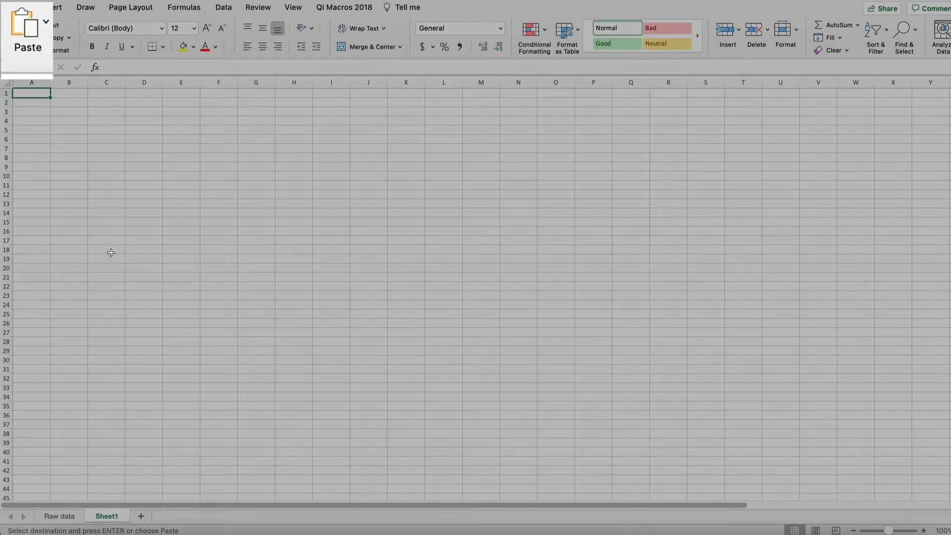
key(super+v)
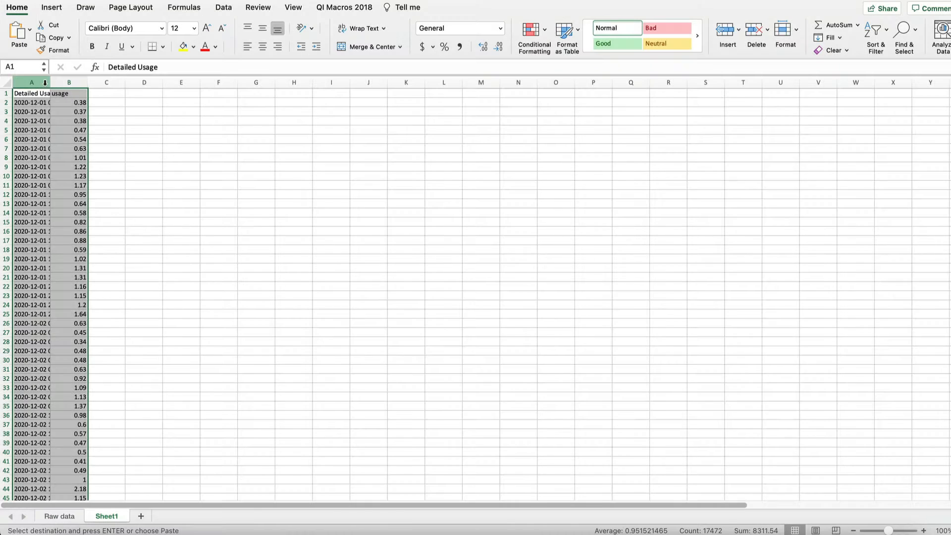
drag(50, 82, 181, 79)
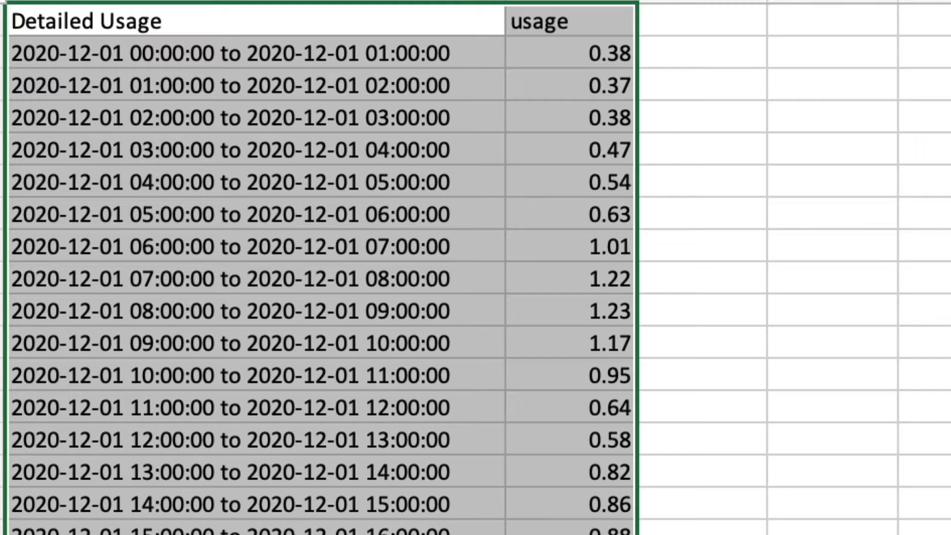
click(924, 52)
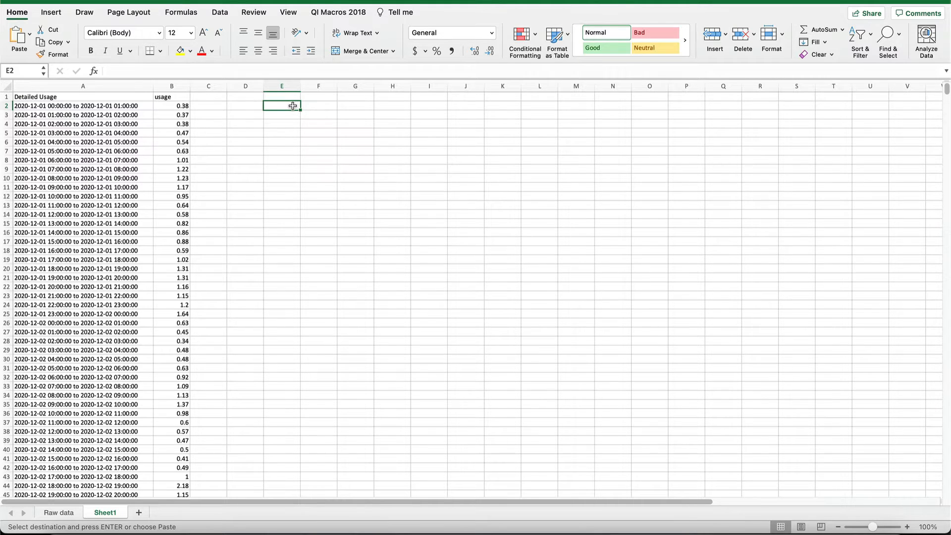
Insert four empty columns before the usage column and narrow them
drag(172, 85, 277, 84)
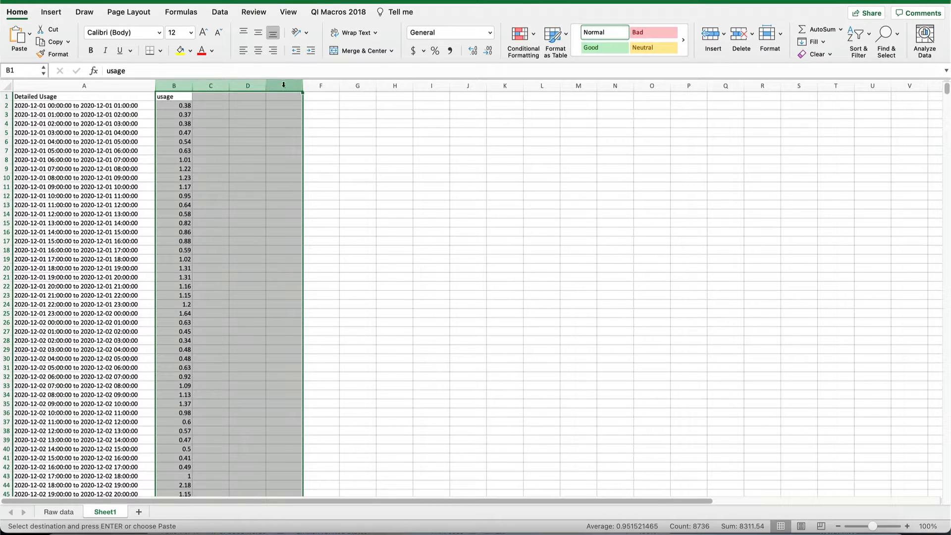
click(710, 34)
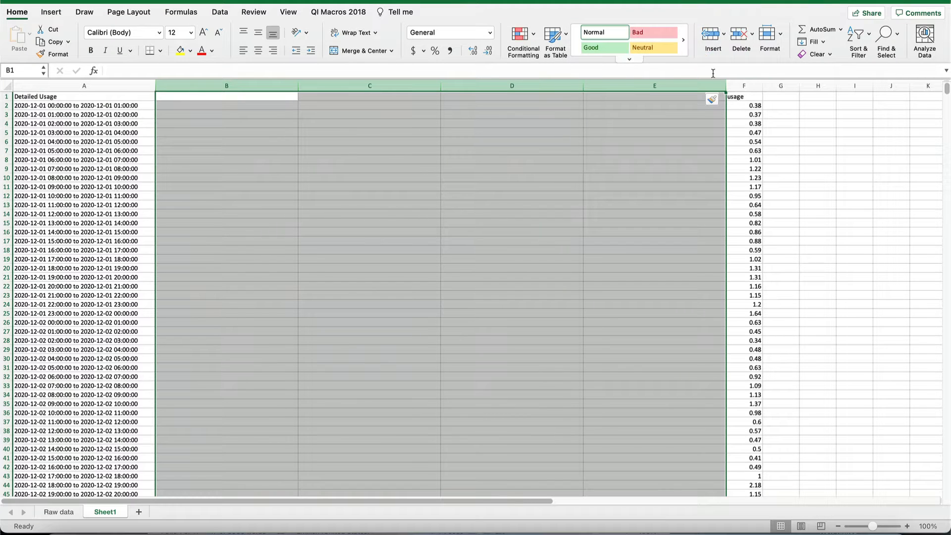
drag(725, 85, 646, 90)
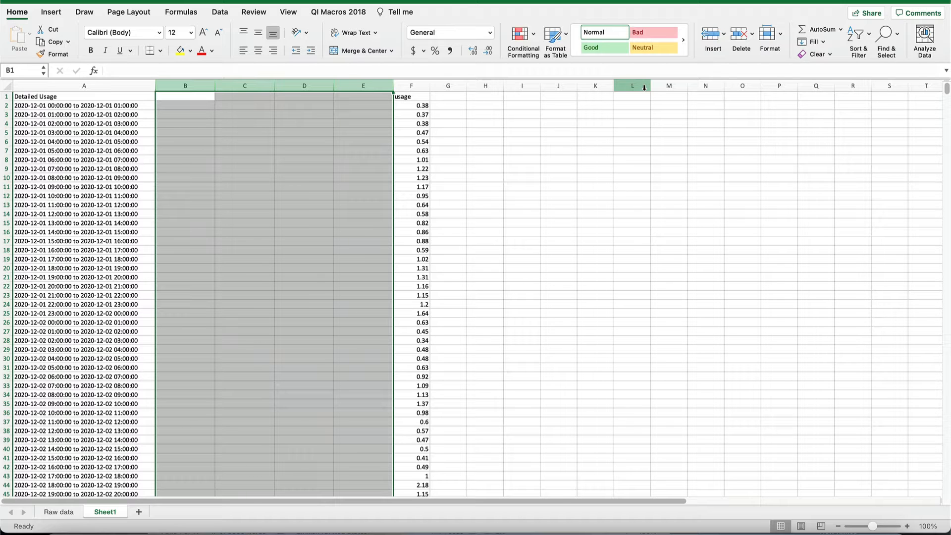
Enter the heading Date in cell B1
click(186, 95)
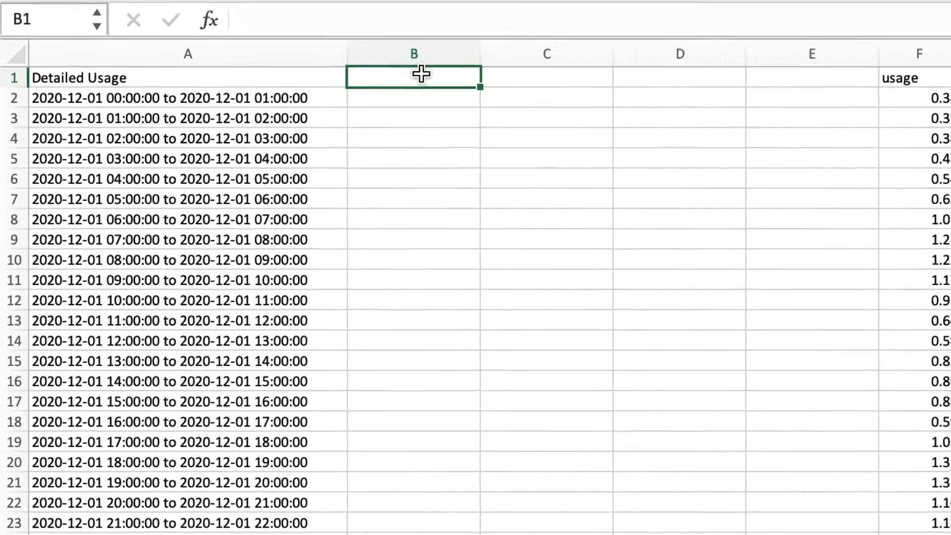
text(Da)
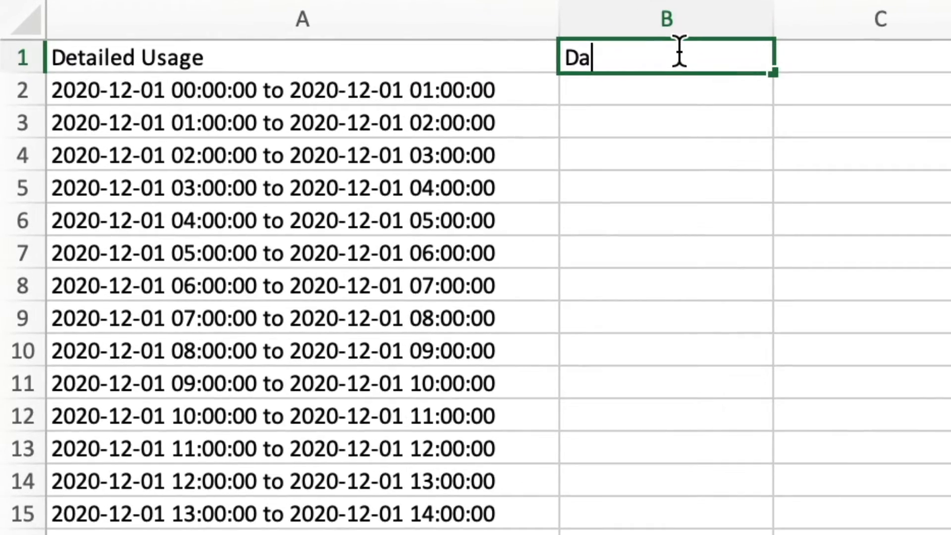
text(te)
key(Return)
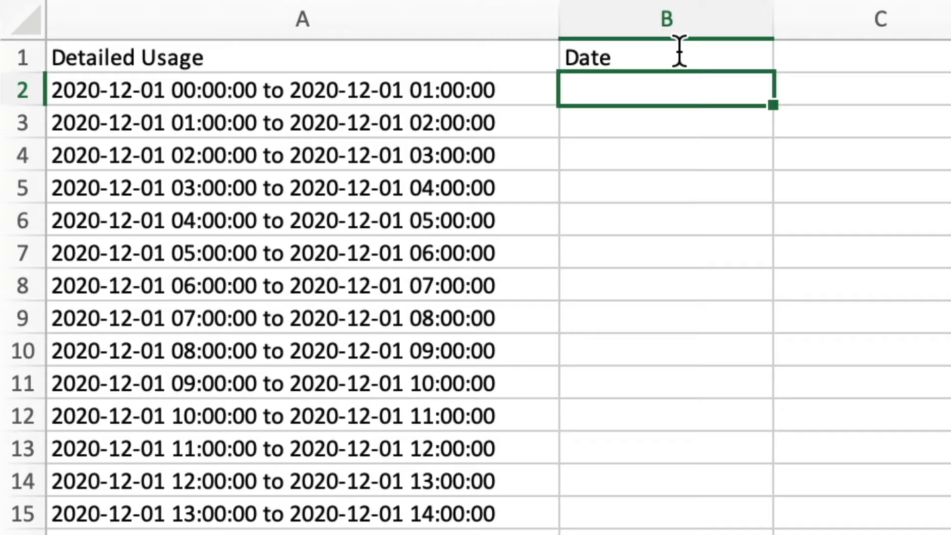
In B2, enter =LEFT(A2,10) to extract the date from the time period in A2
text(=l)
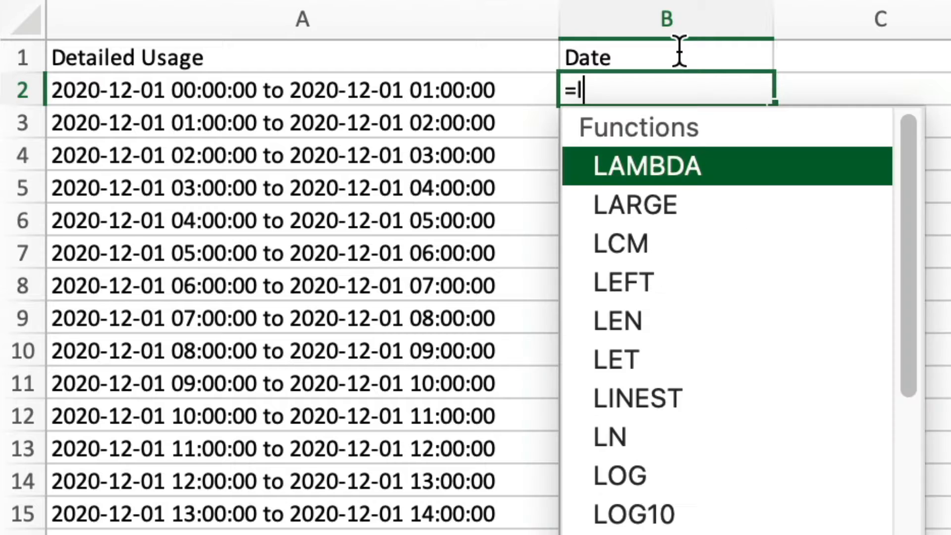
text(eft)
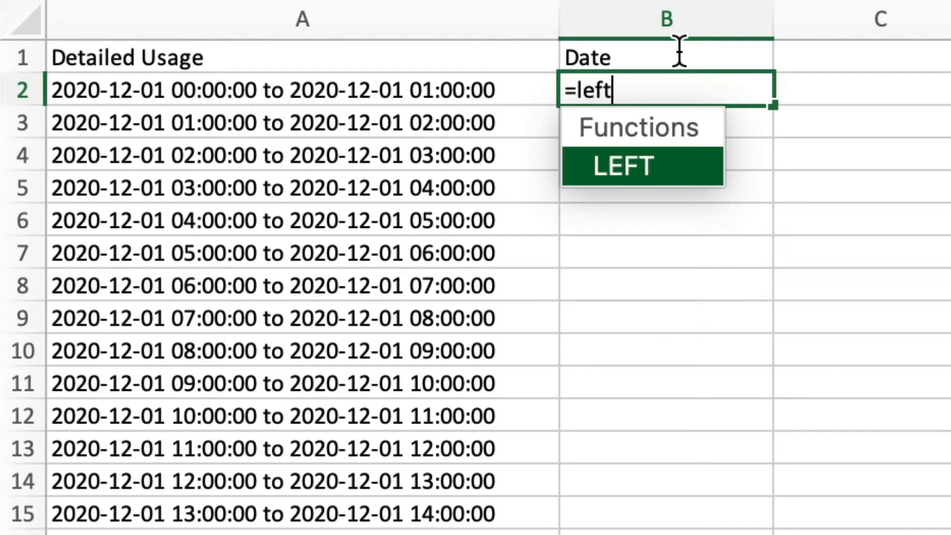
text(()
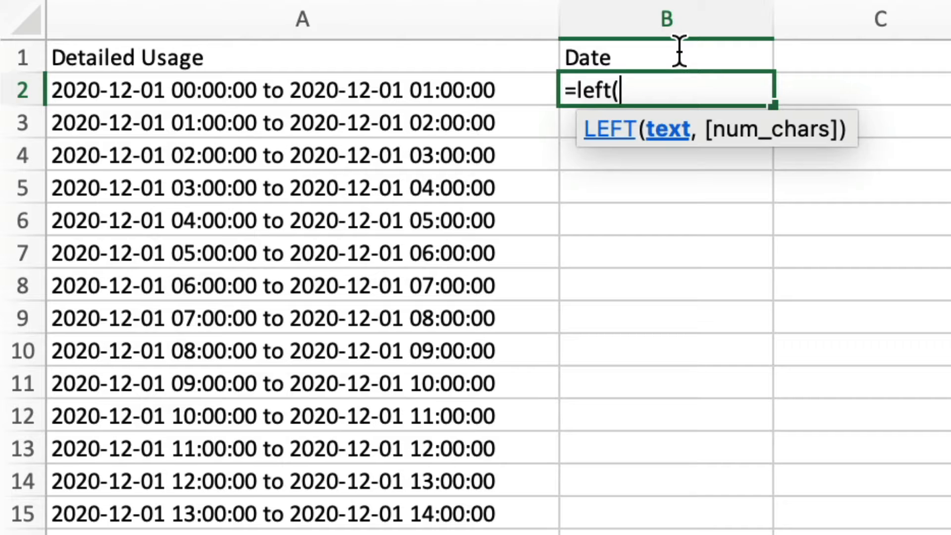
click(416, 98)
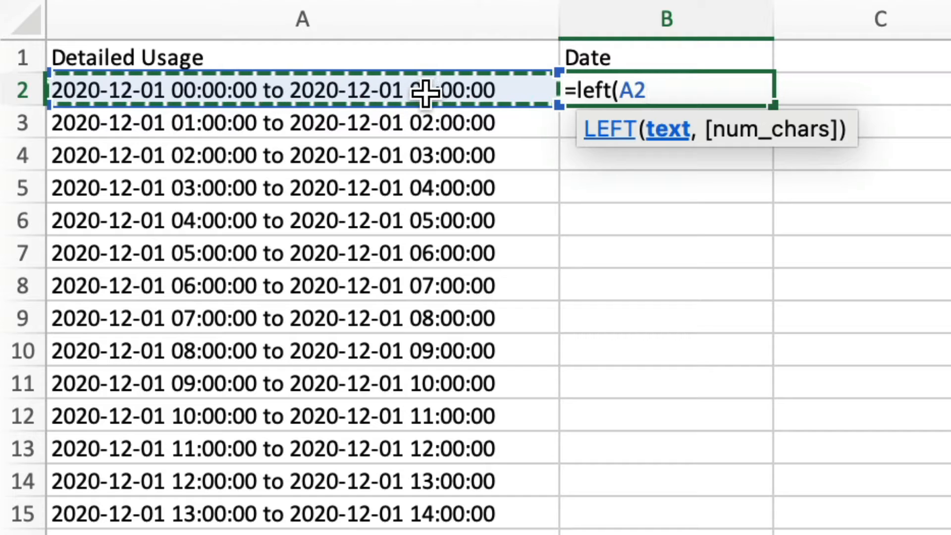
text(,)
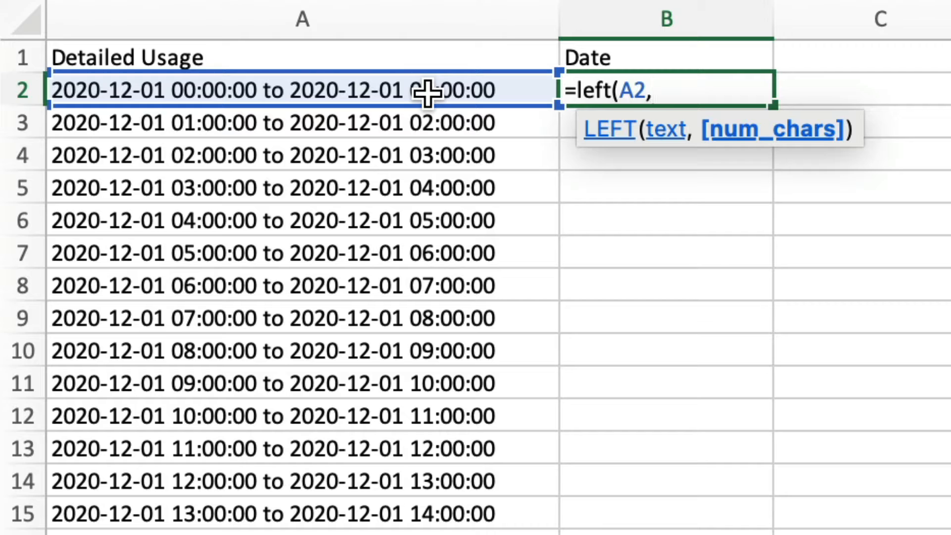
text(10))
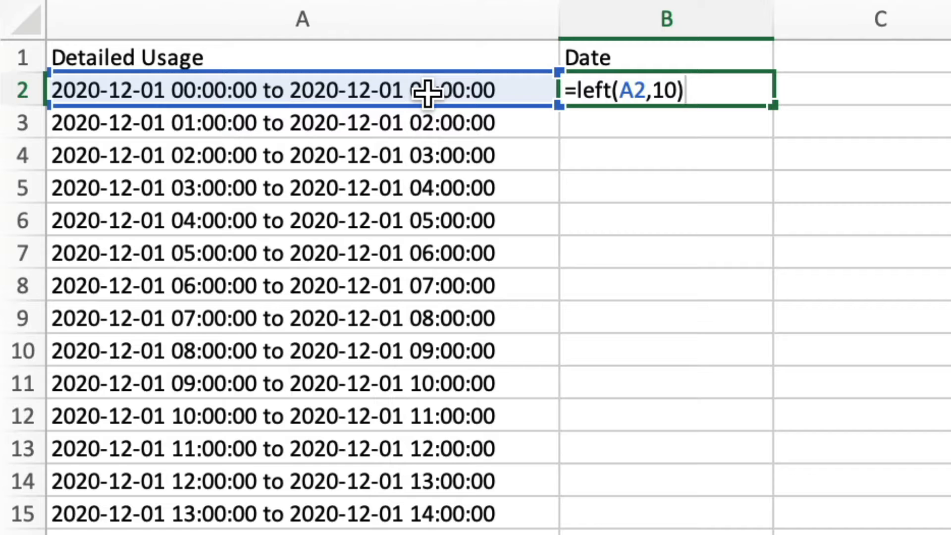
key(Return)
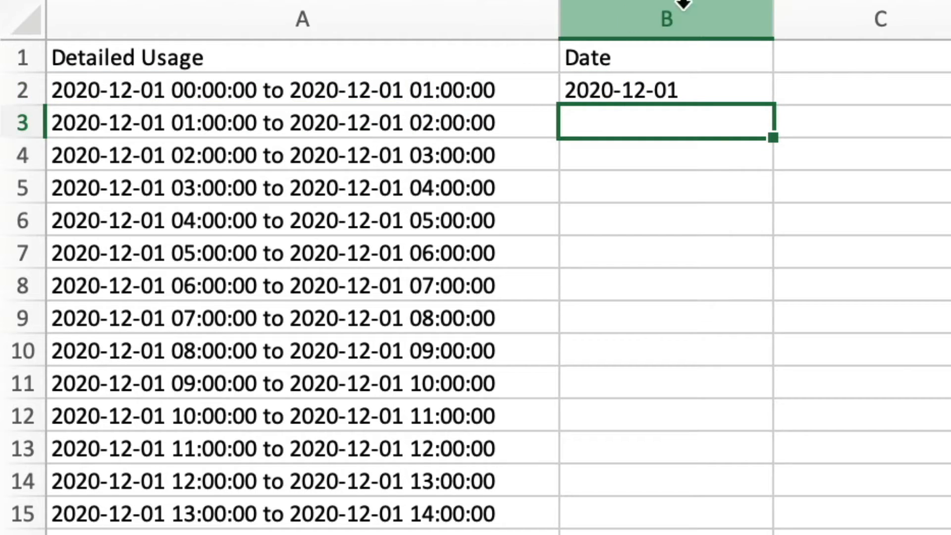
Enter the heading Hour in cell C1
click(853, 53)
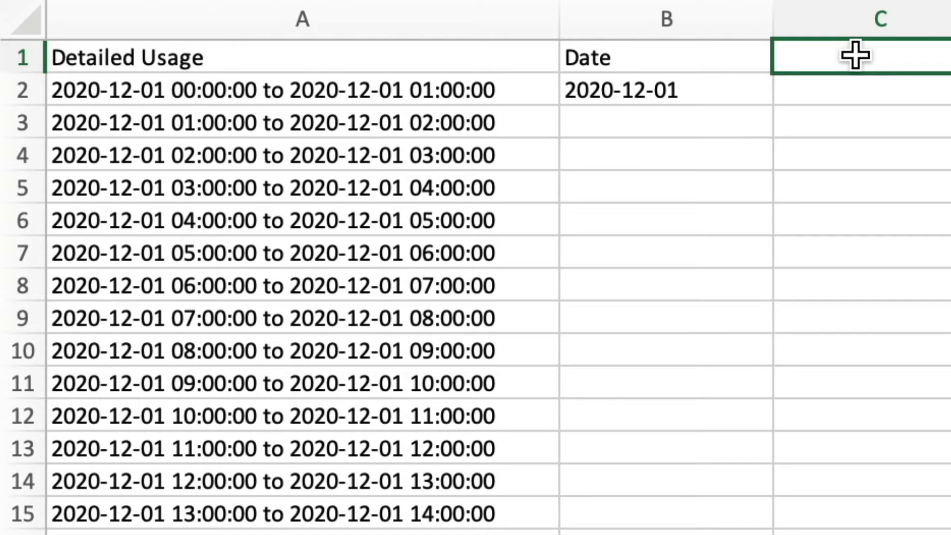
text(Hou)
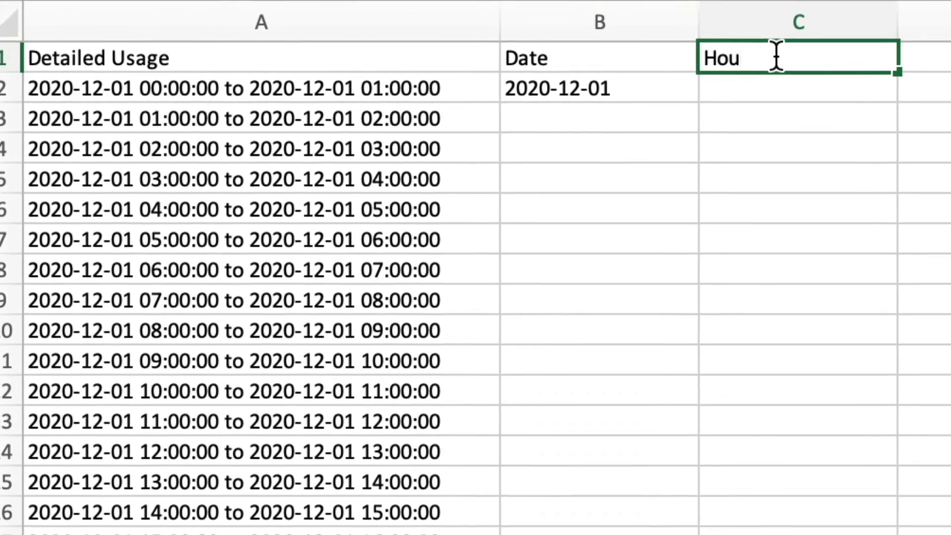
text(r)
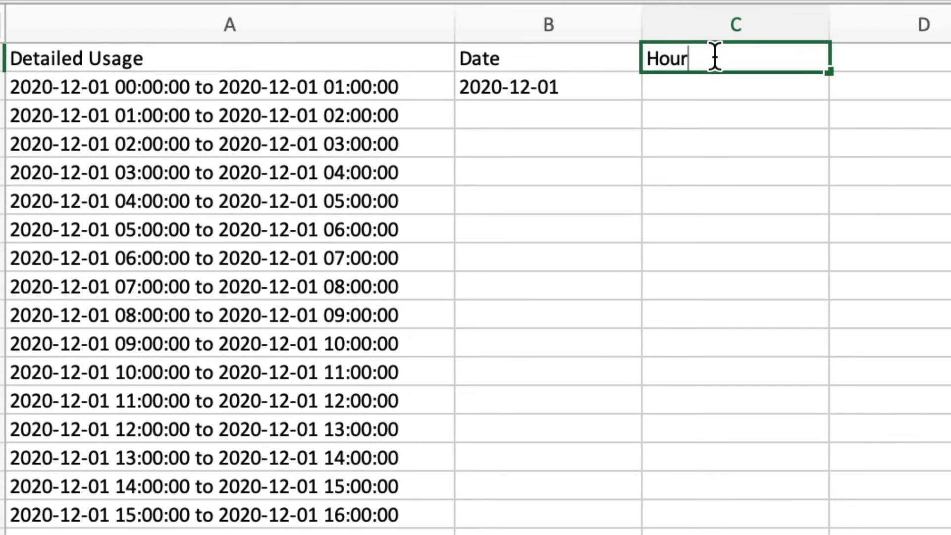
In C2, enter =mid(A2,12,2) to extract the hour from the time period in A2
click(699, 84)
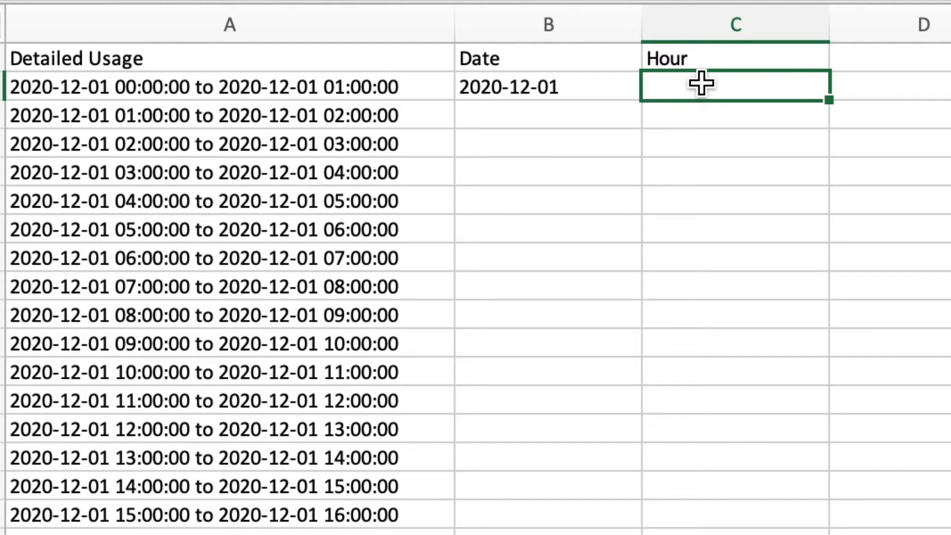
text(=mid)
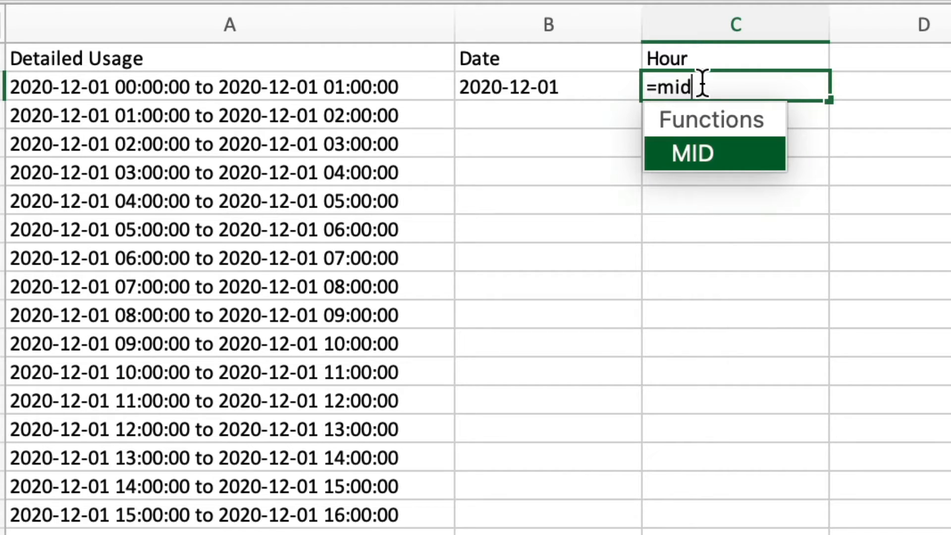
text(()
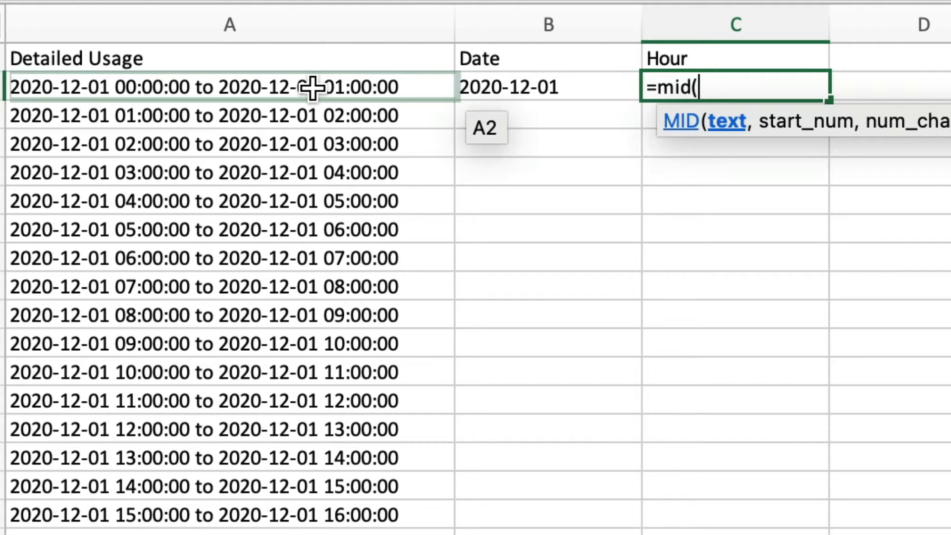
click(287, 87)
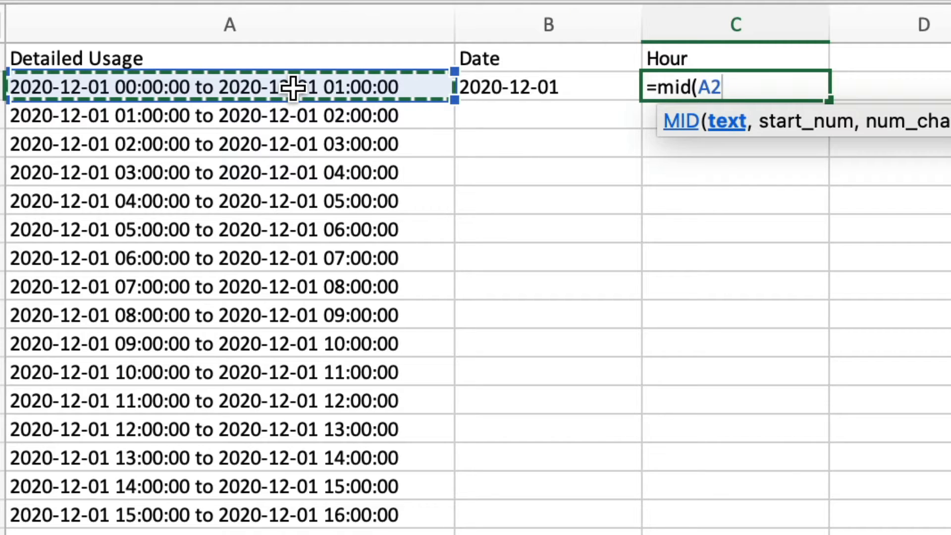
text(,)
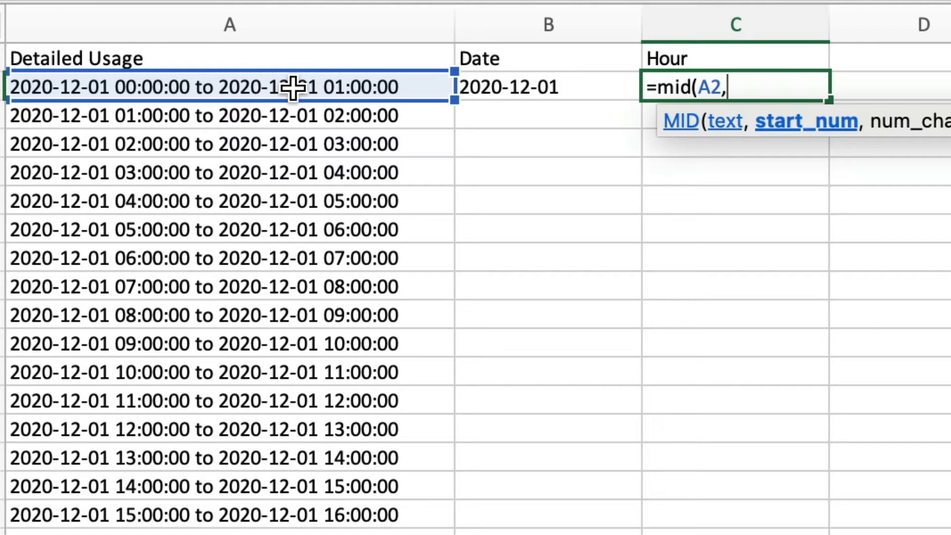
text(12,)
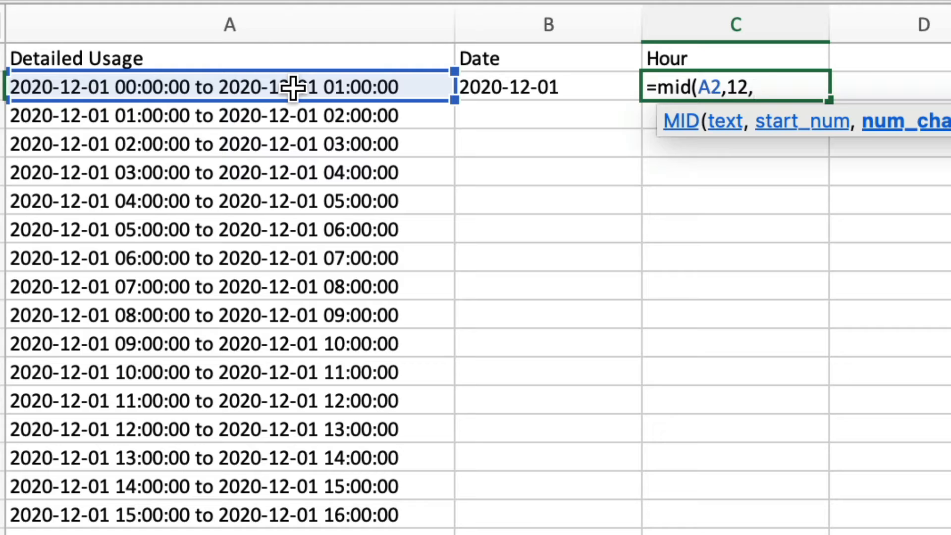
text(2))
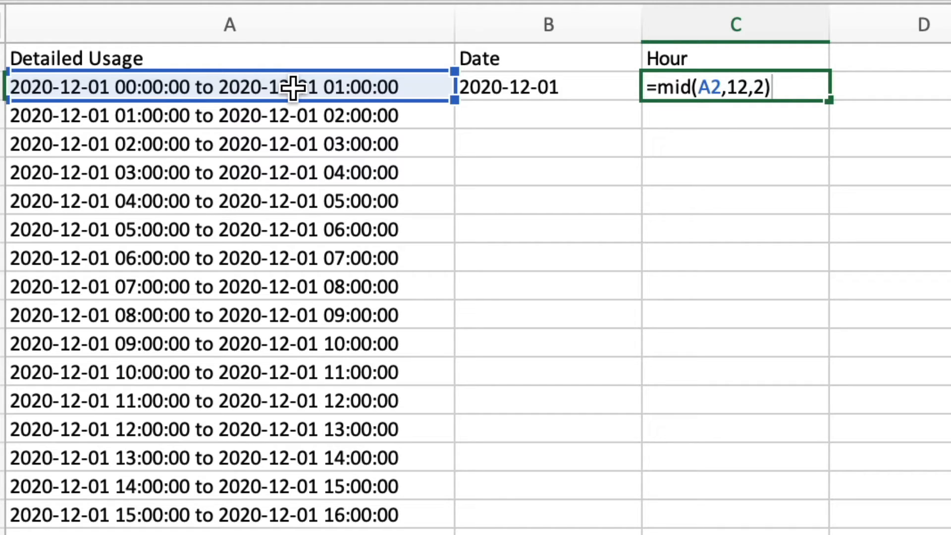
key(Return)
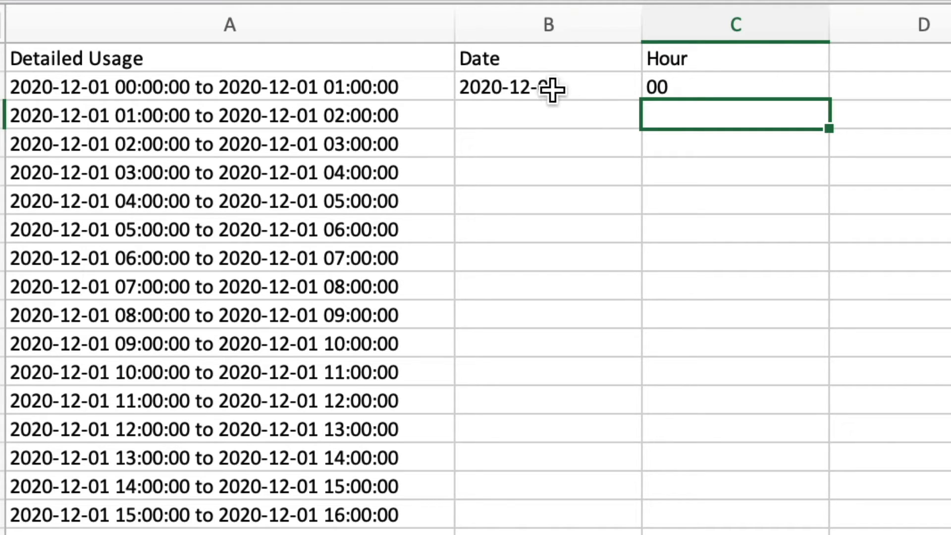
Fill the Date and Hour formulas in B2:C2 down to the last row of data
drag(531, 87, 810, 95)
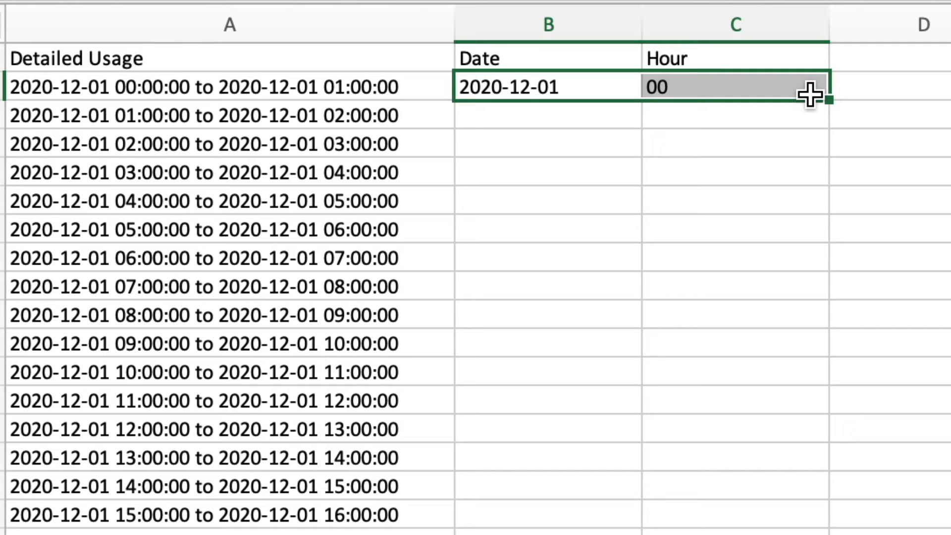
drag(830, 98, 830, 223)
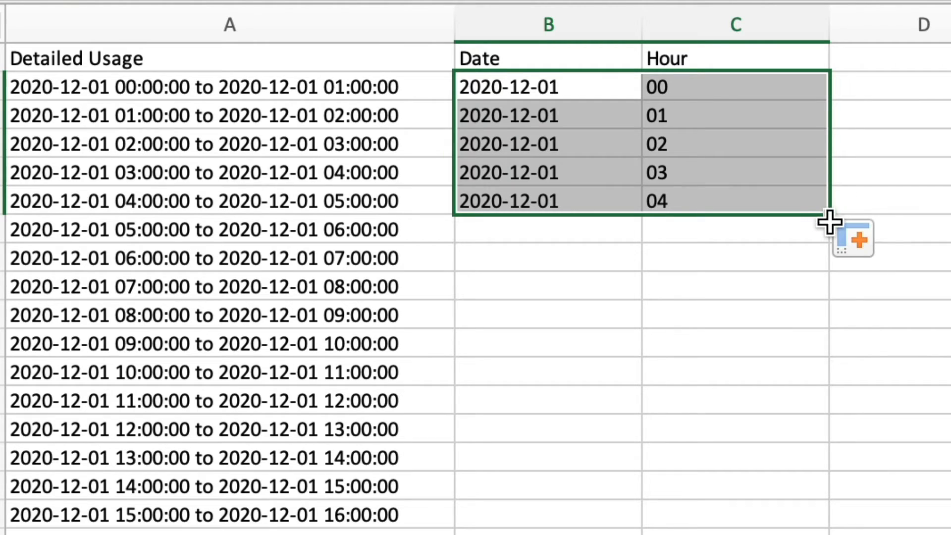
drag(830, 216, 830, 101)
double_click(830, 101)
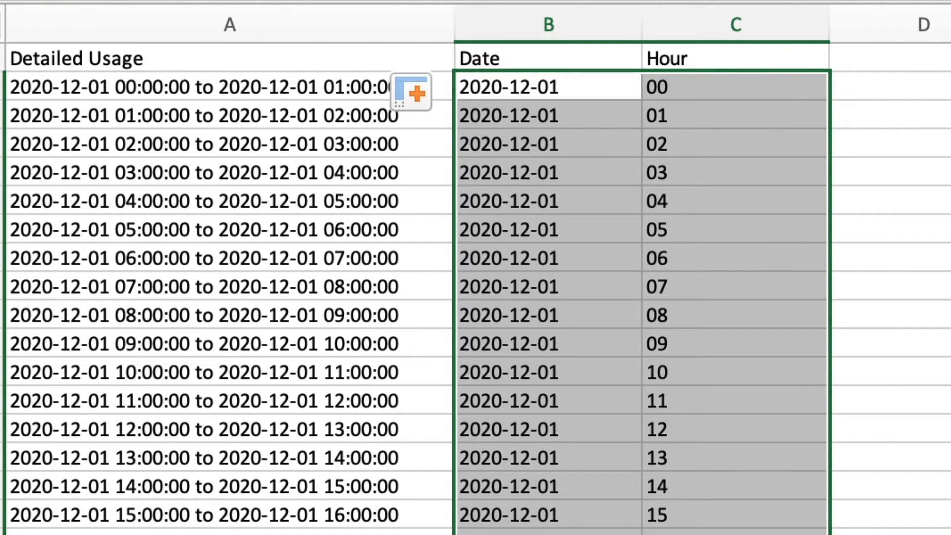
click(948, 144)
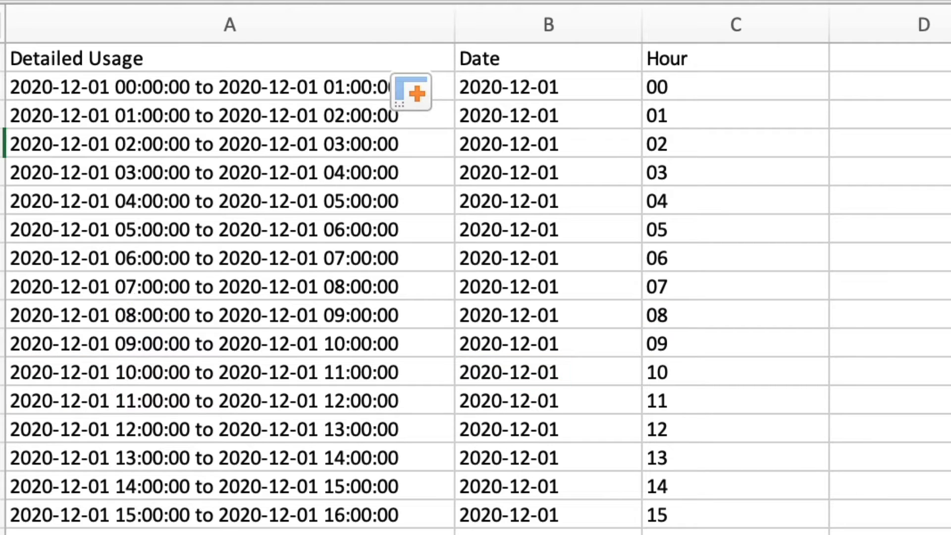
scroll(475, 287, down, 15)
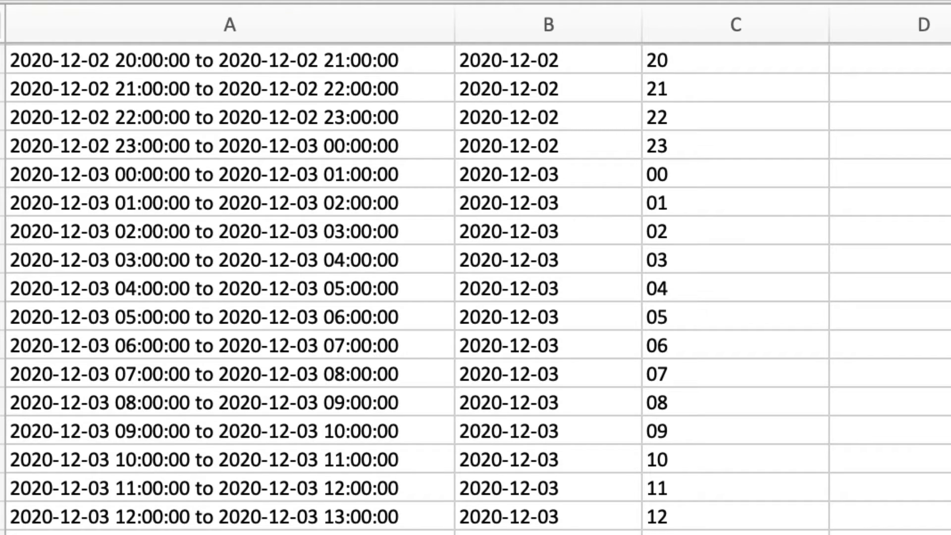
scroll(476, 288, up, 10)
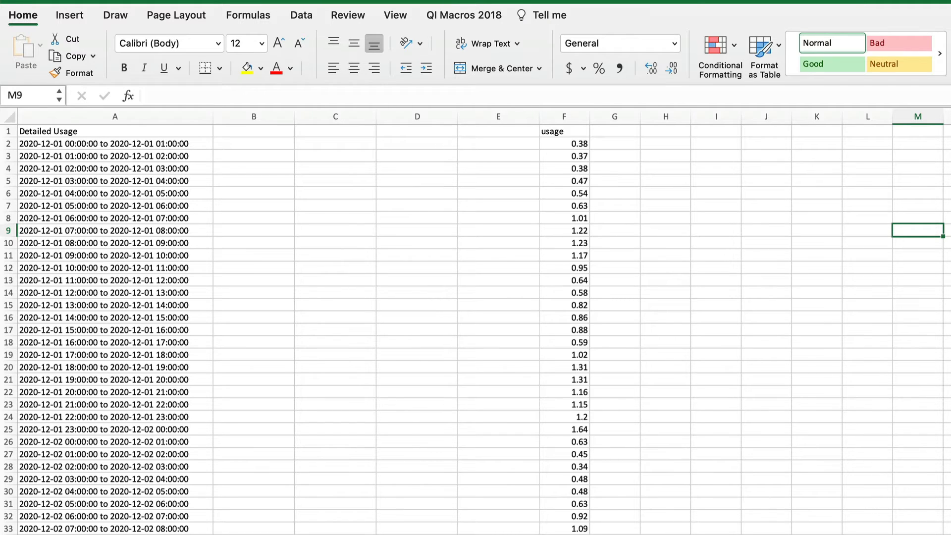
Move the usage column from F to column M
click(567, 115)
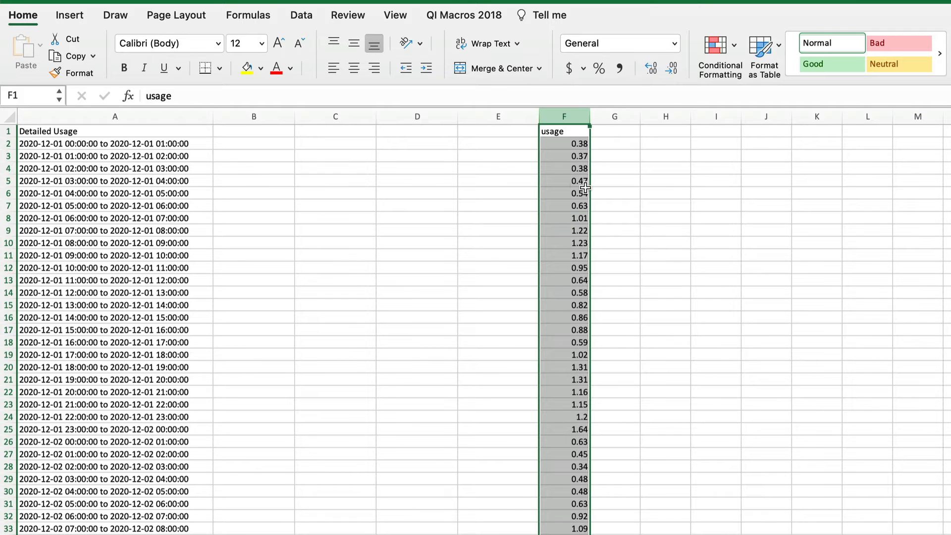
drag(590, 186, 923, 201)
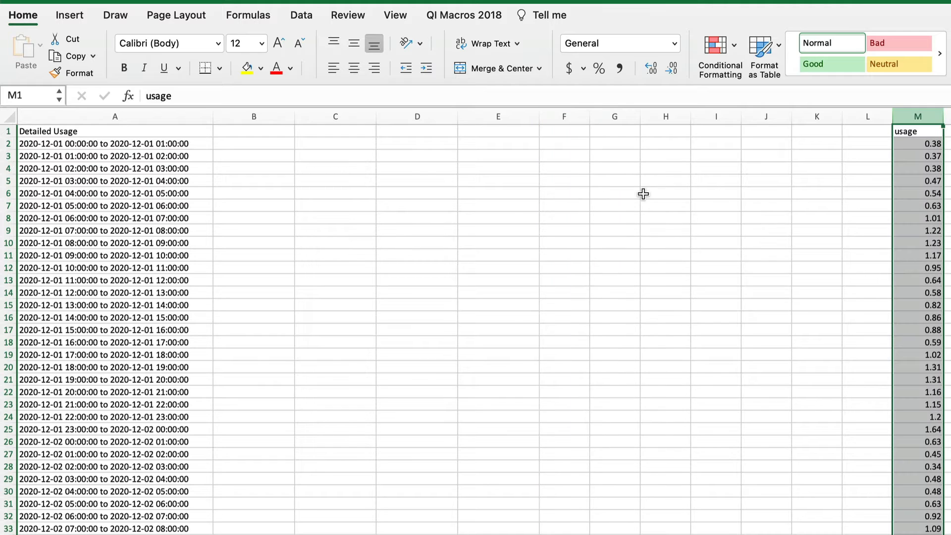
Split column A with Text to Columns, delimited by tab, space and colon, treating consecutive delimiters as one
click(160, 114)
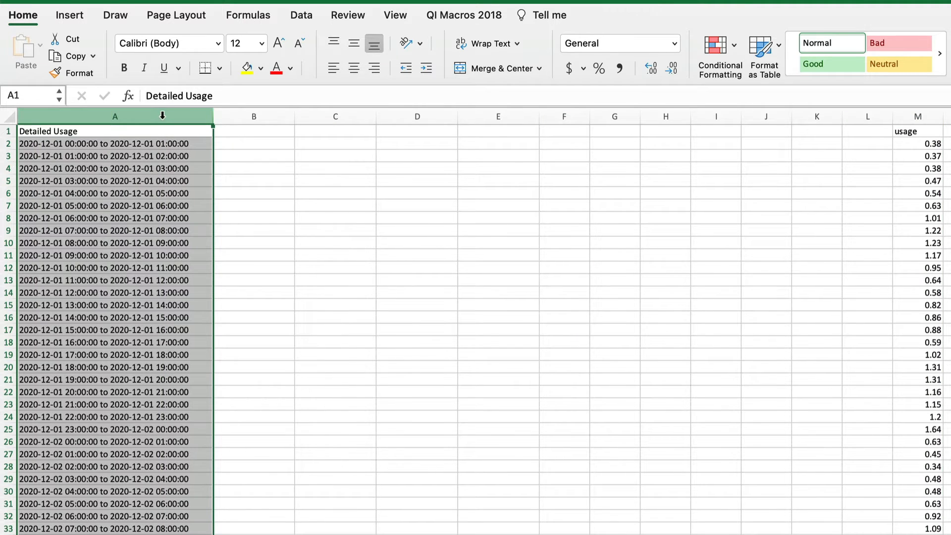
click(301, 16)
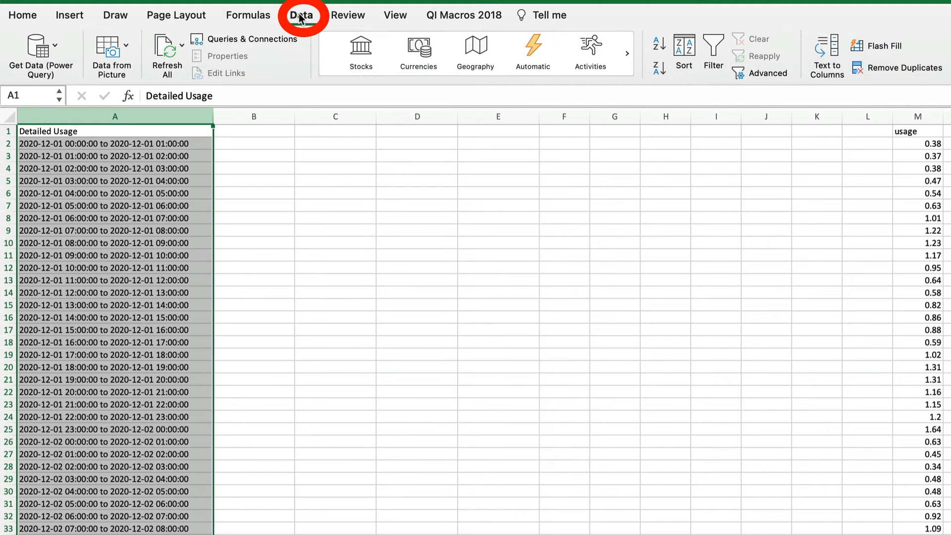
click(831, 48)
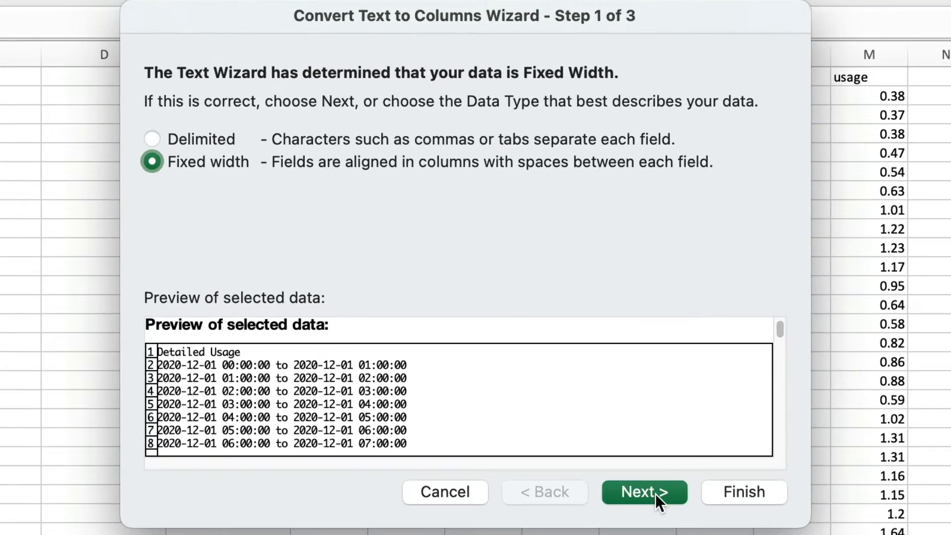
click(654, 492)
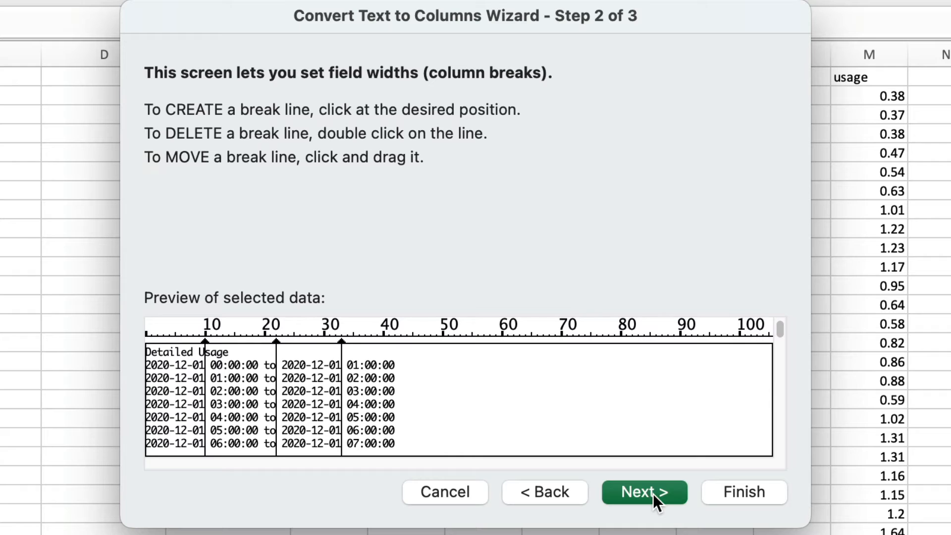
click(538, 491)
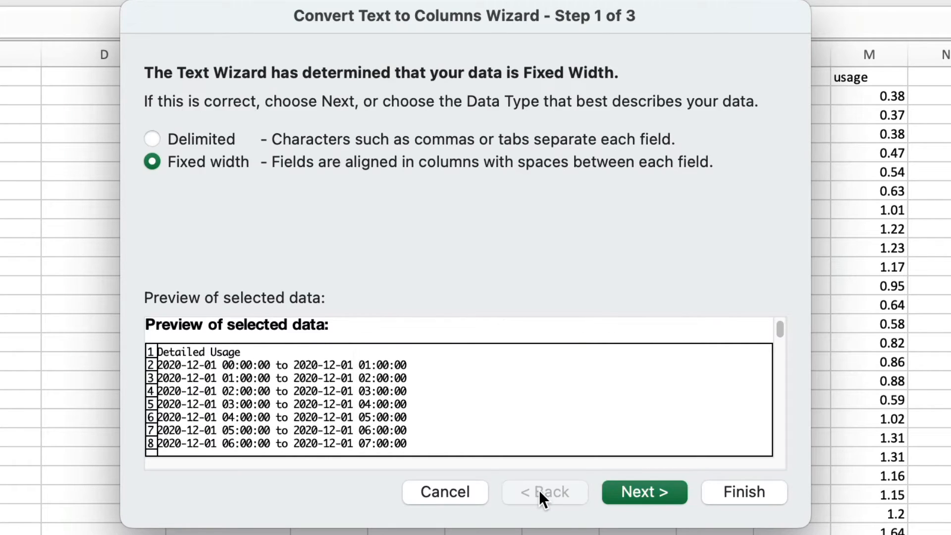
click(198, 131)
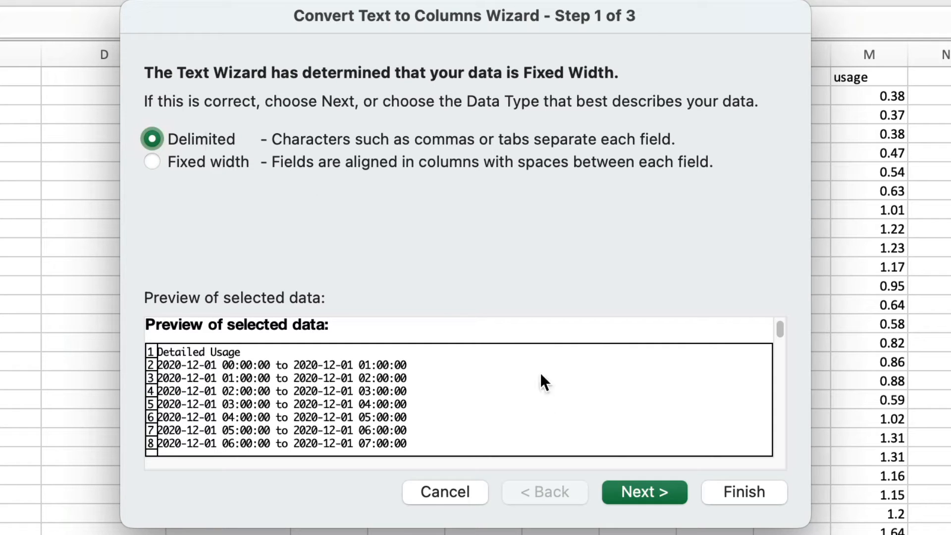
click(644, 492)
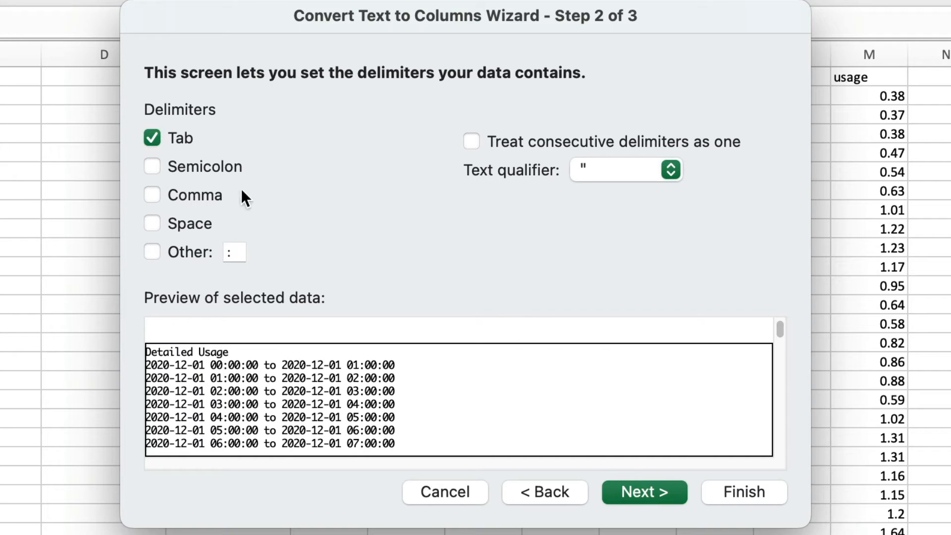
click(151, 220)
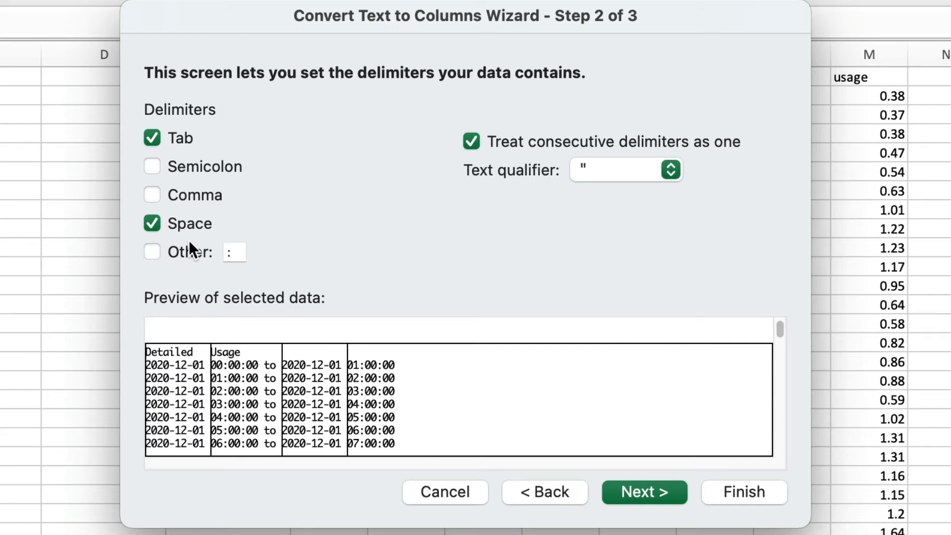
click(149, 251)
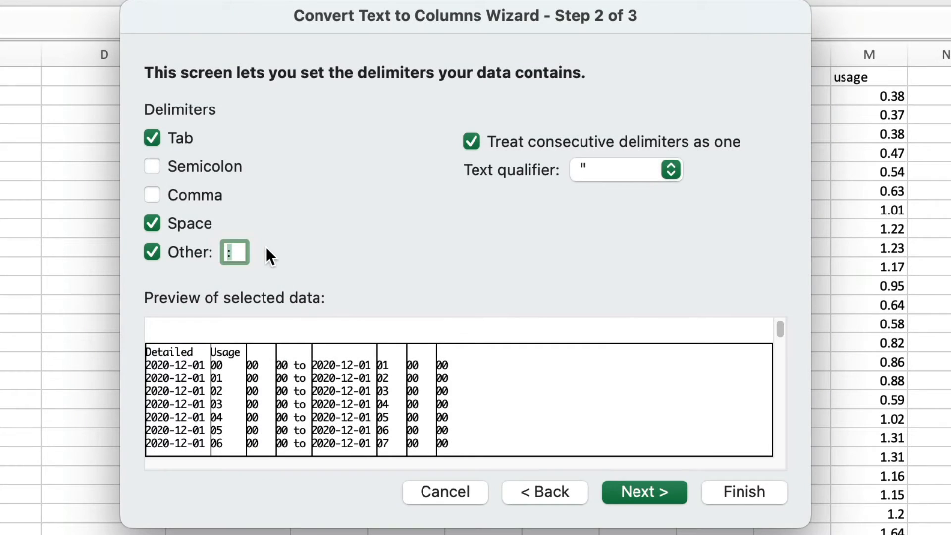
click(732, 489)
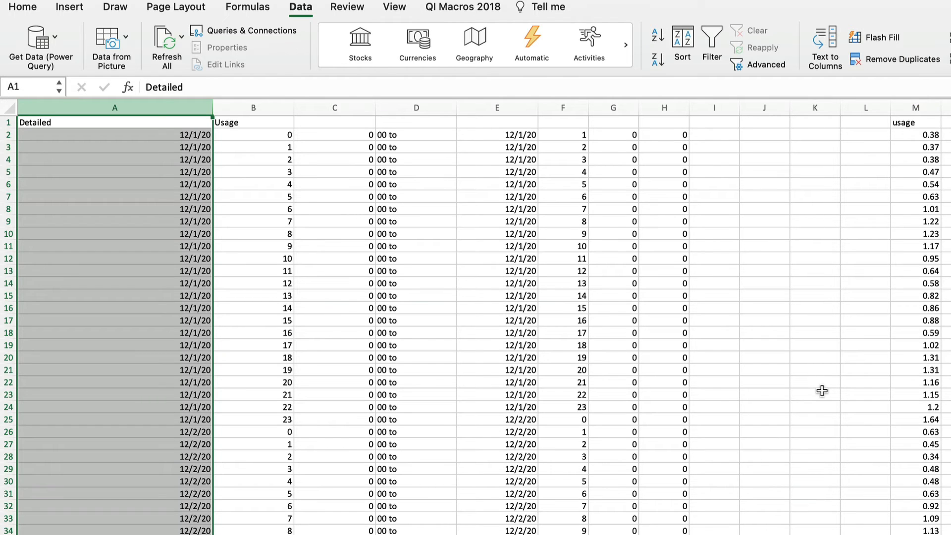
Delete the leftover split columns C through J
drag(257, 84, 577, 92)
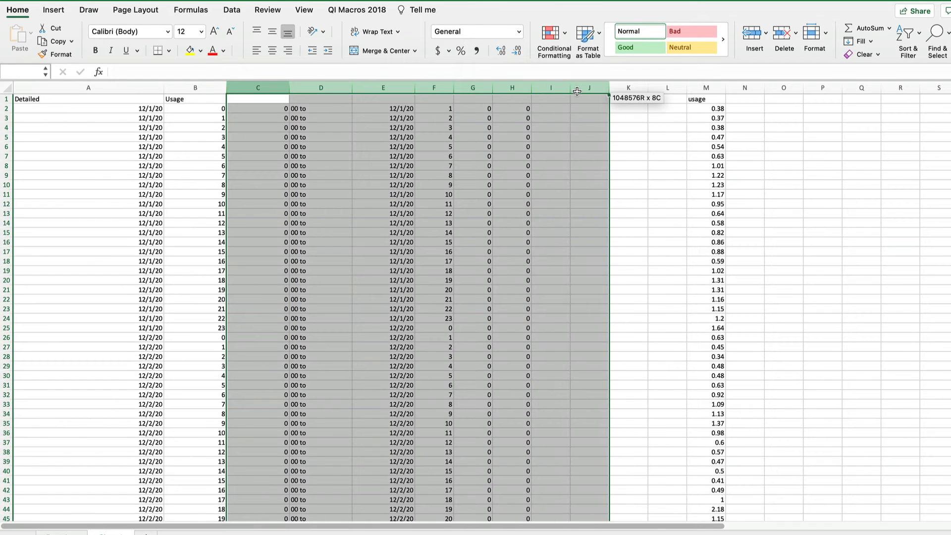
click(782, 34)
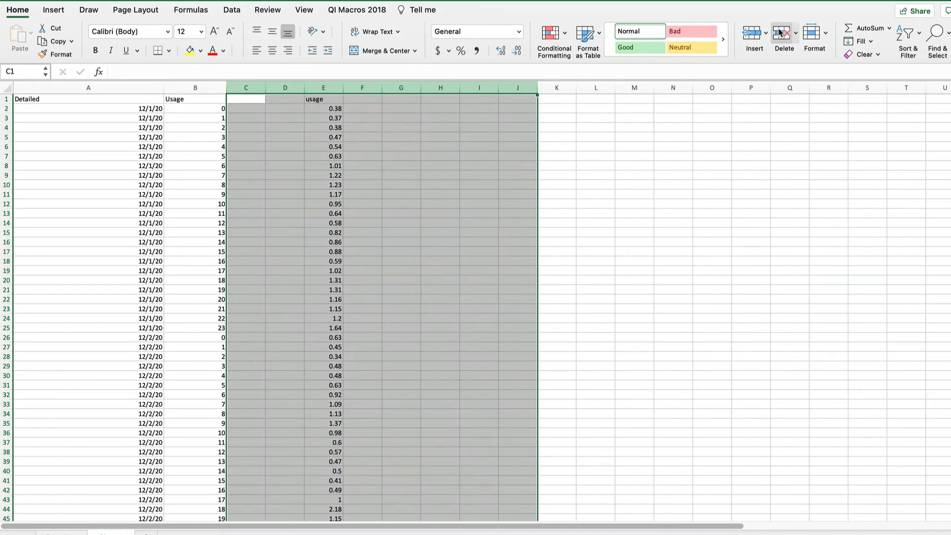
click(714, 138)
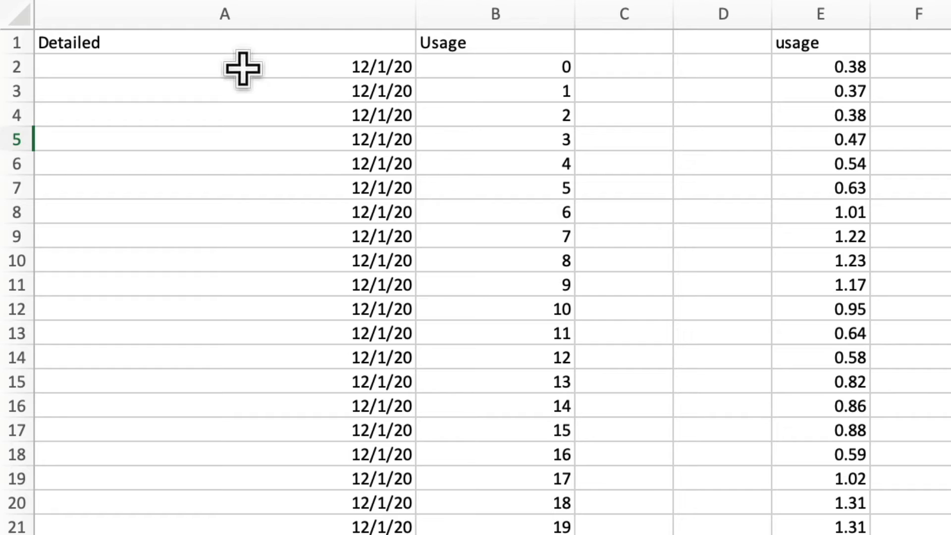
Rename the headings in A1 and B1 to Date and Hour
click(225, 42)
text(Date)
key(Tab)
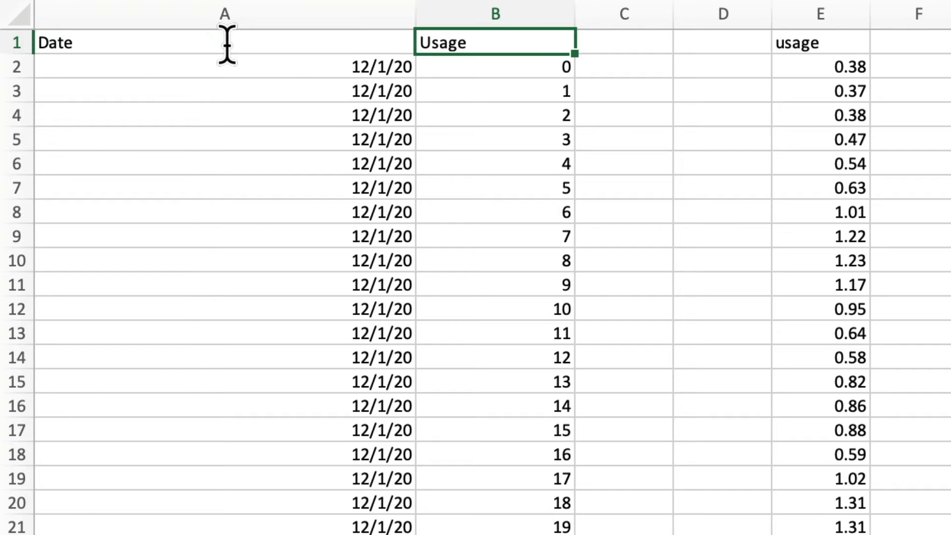
text(Hour)
key(Return)
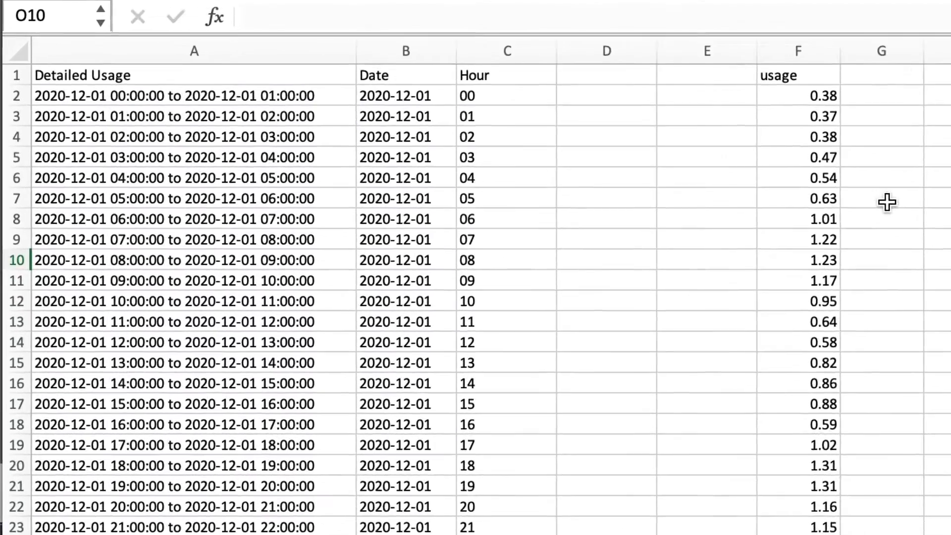
Add the column headings Month in D1 and Day of week in E1
click(322, 43)
text(Mon)
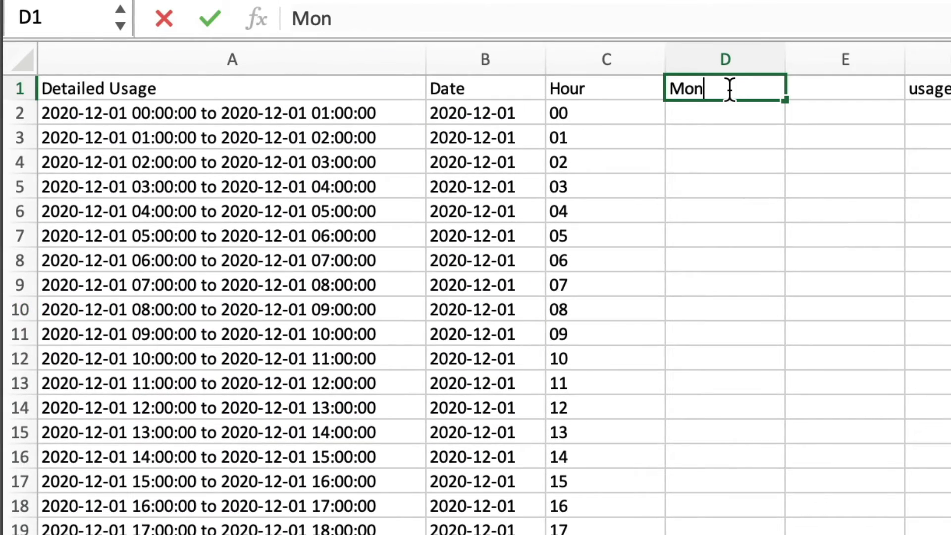
text(th)
key(Tab)
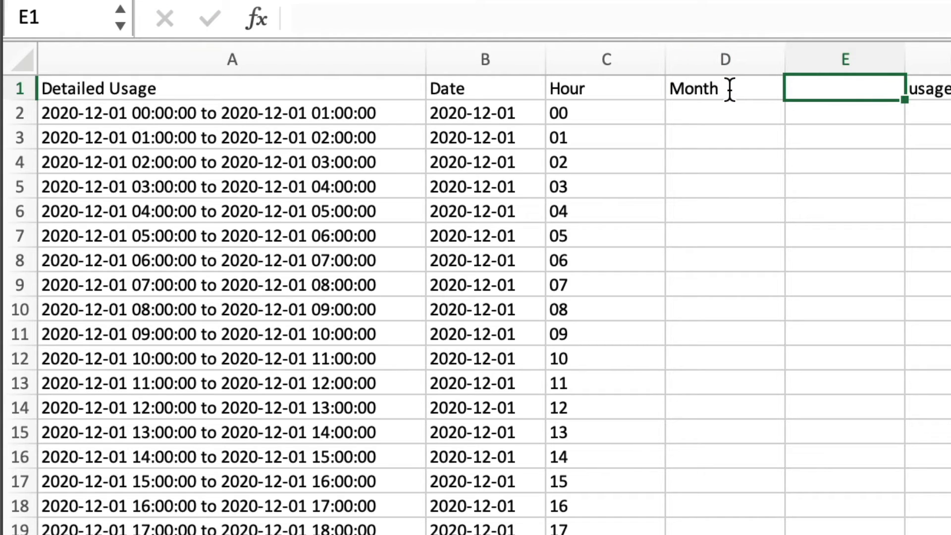
text(Day o)
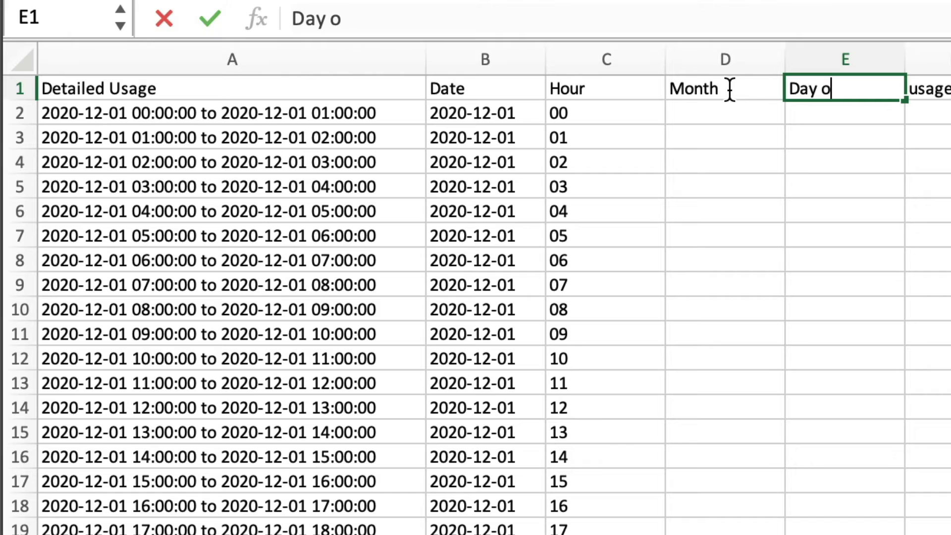
text(f week)
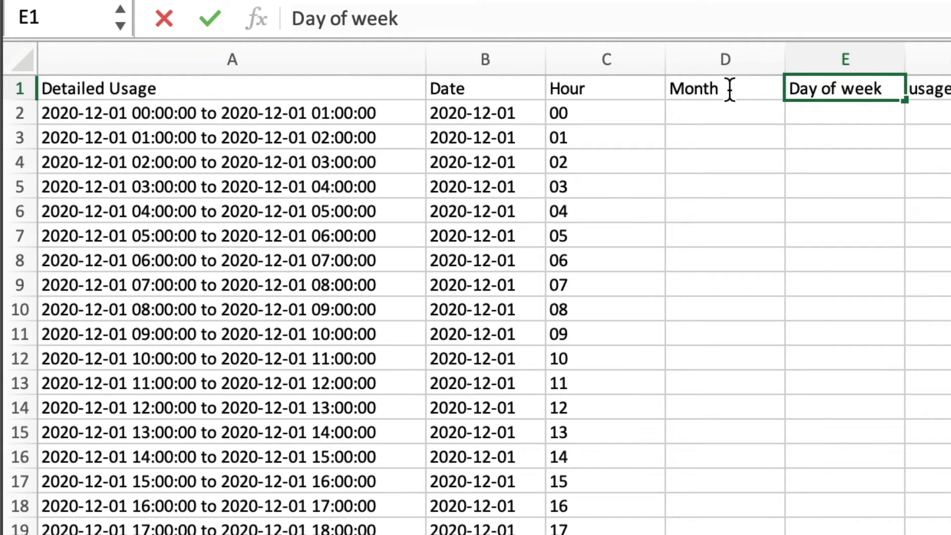
key(Return)
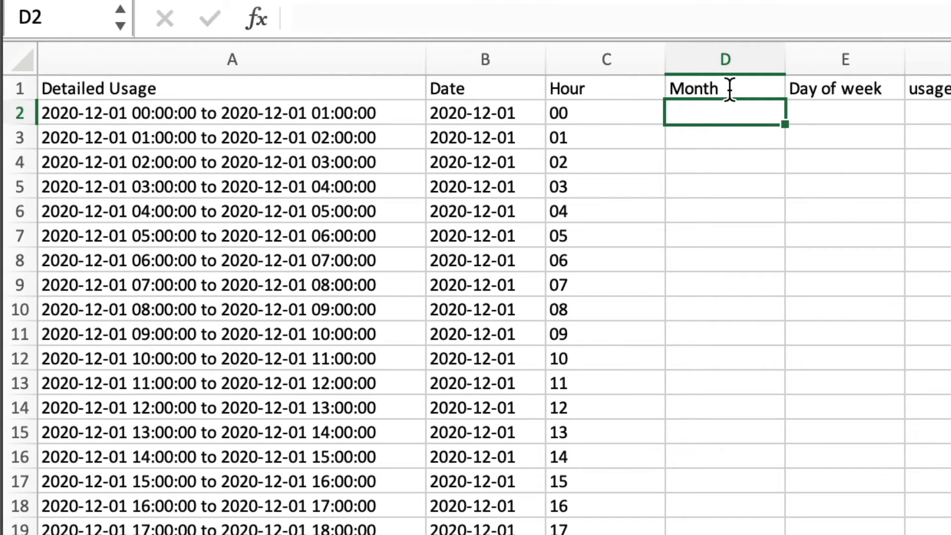
Enter the formula =month(B2) in D2 to extract the month from the date
text(=)
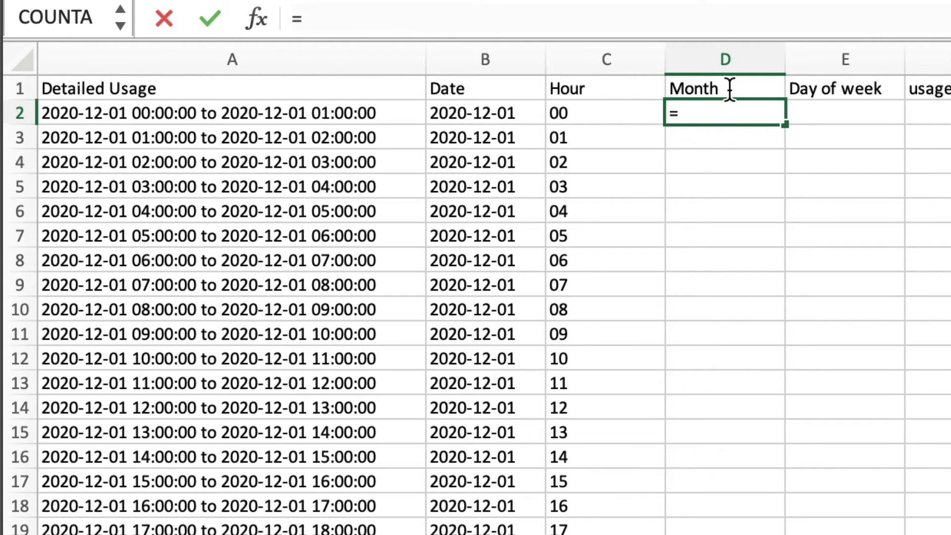
text(month()
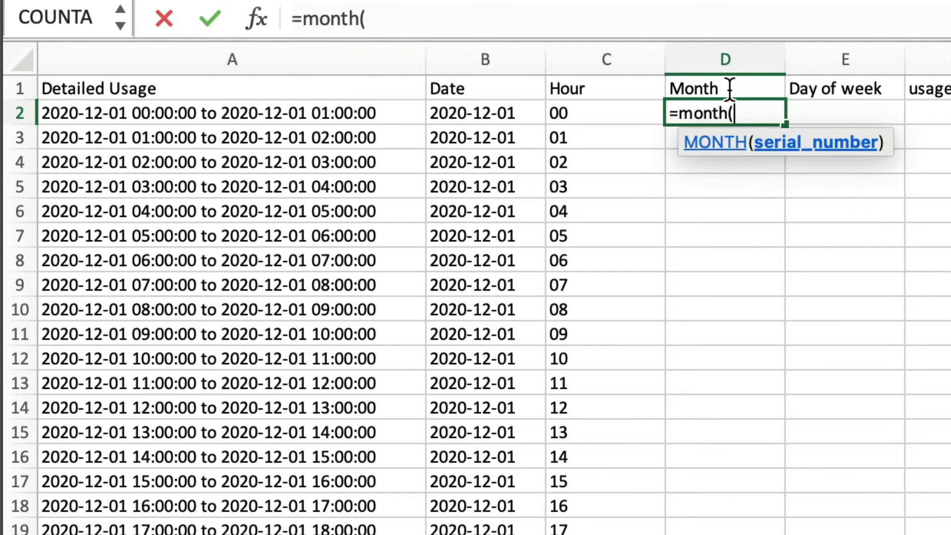
click(487, 110)
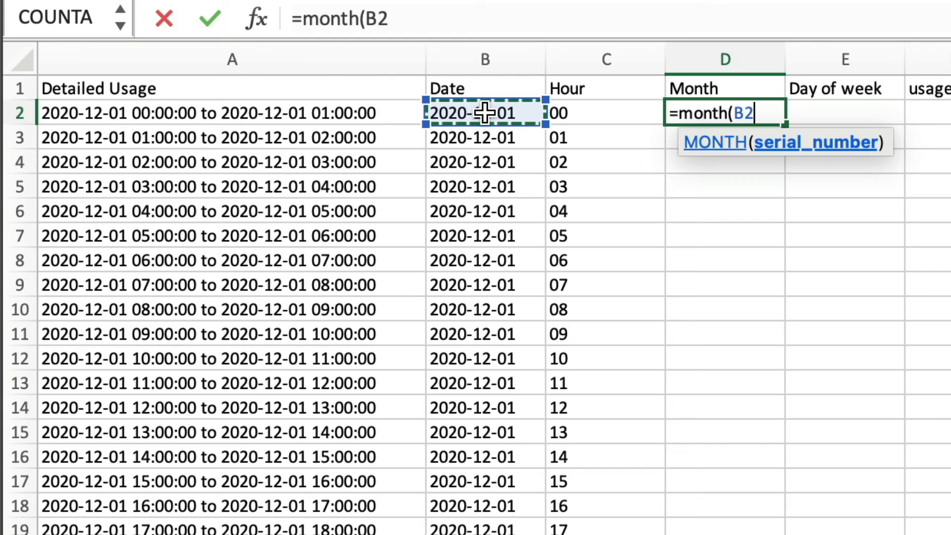
text())
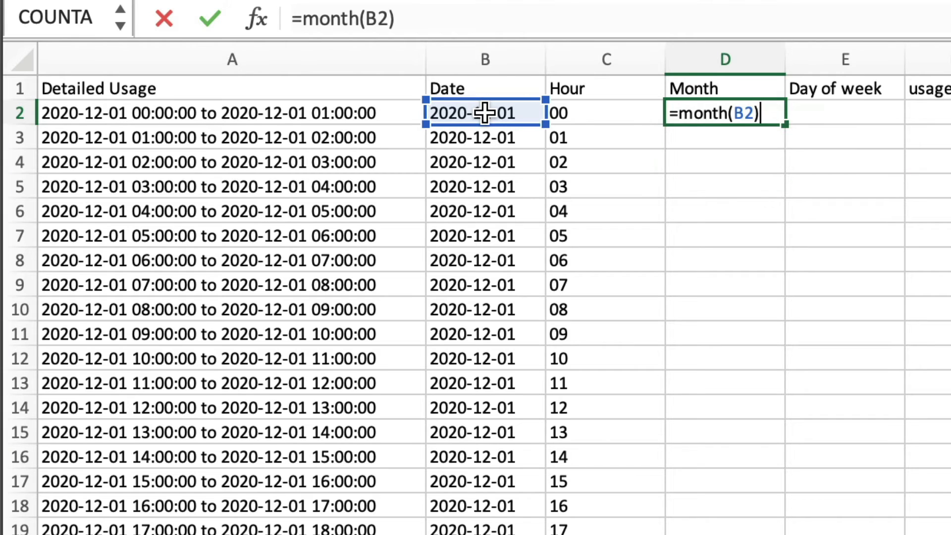
key(Return)
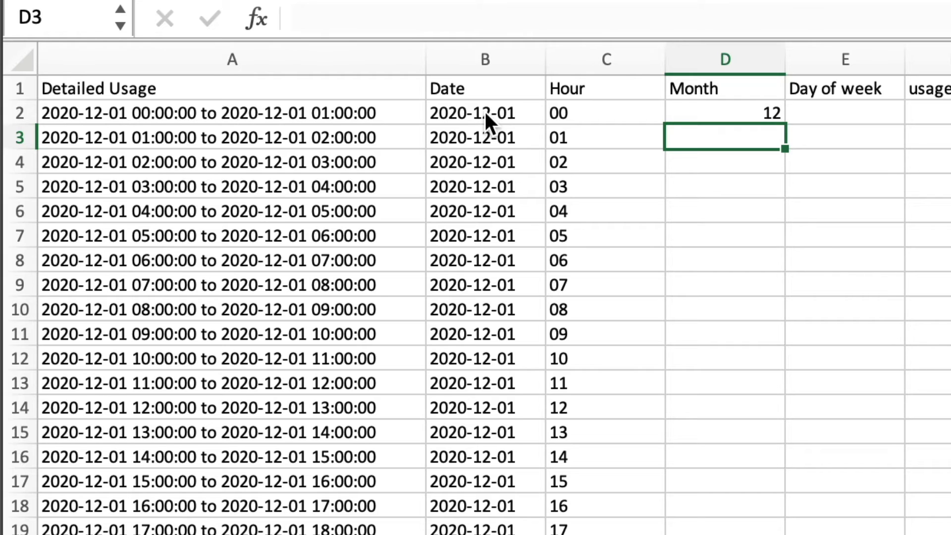
Enter the formula =weekday(B2) in E2 to get the day of week from the date
click(848, 110)
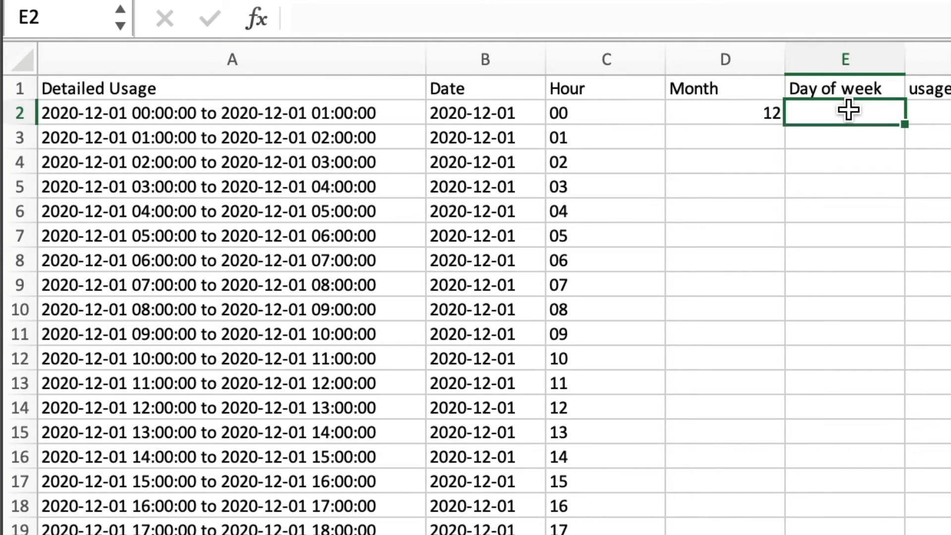
text(=)
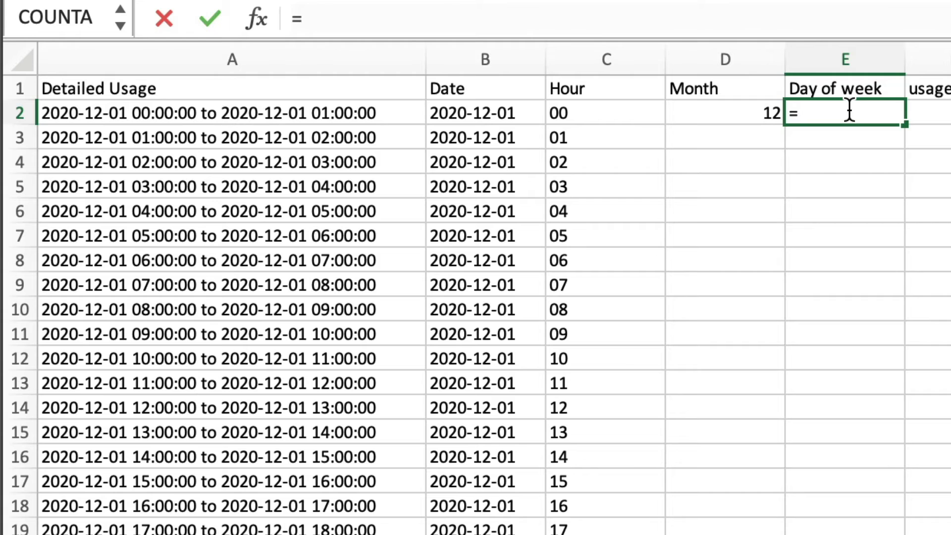
text(weekday)
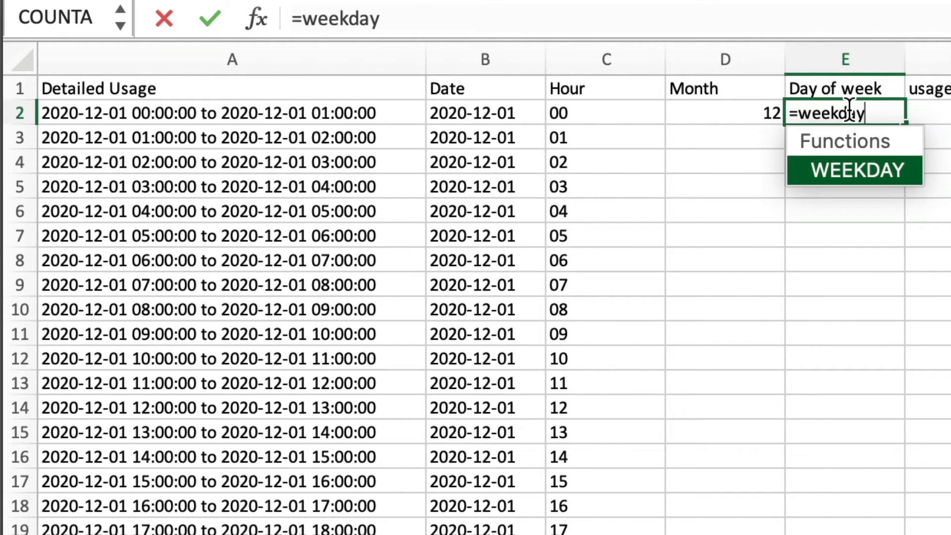
text(()
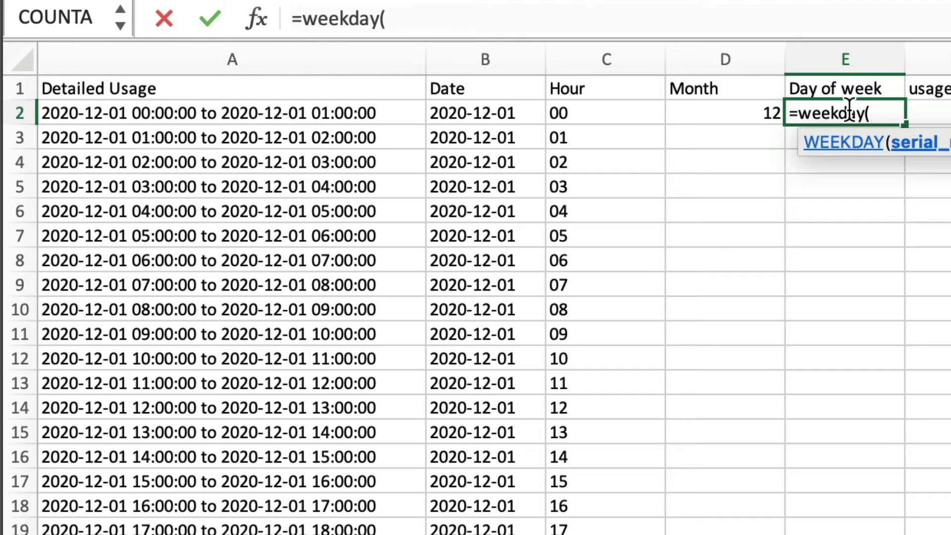
click(490, 111)
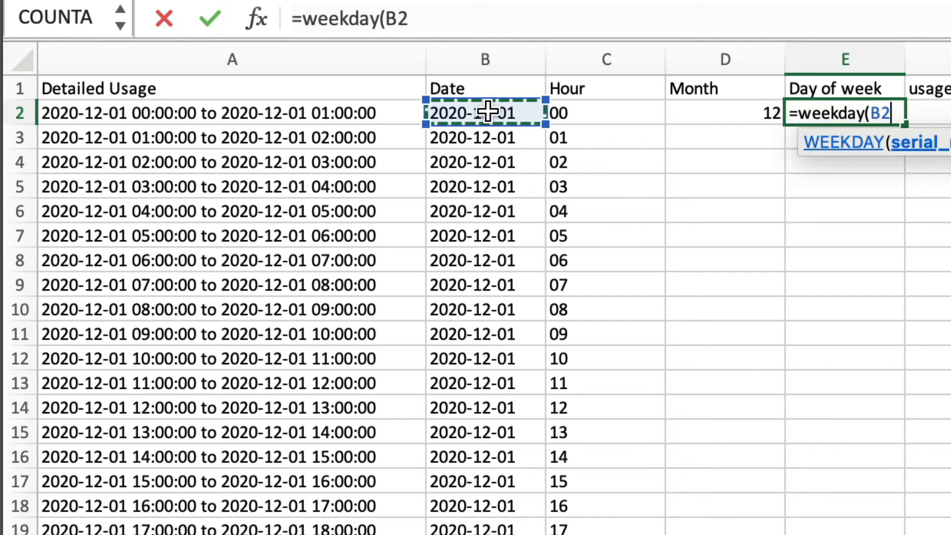
text())
key(Return)
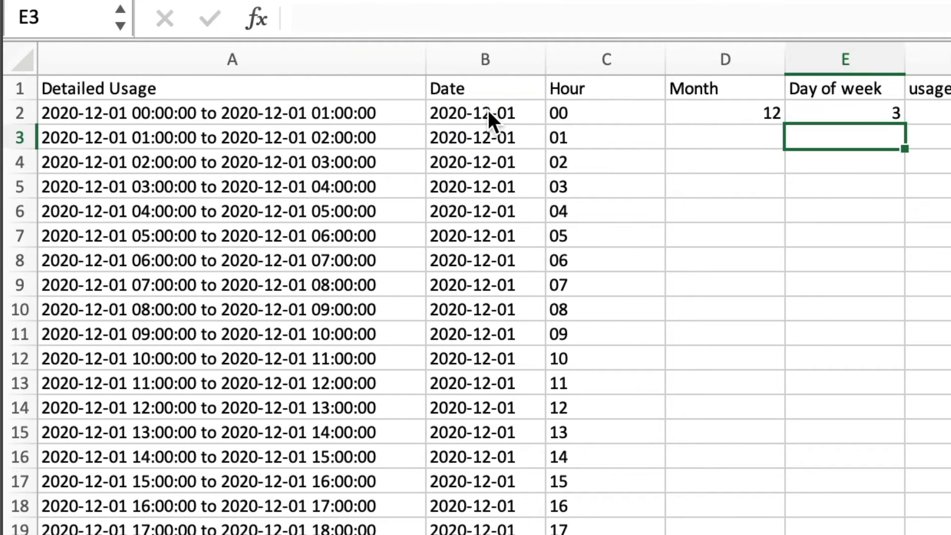
Fill the Month and Day of week formulas down through all data rows
drag(705, 116, 833, 114)
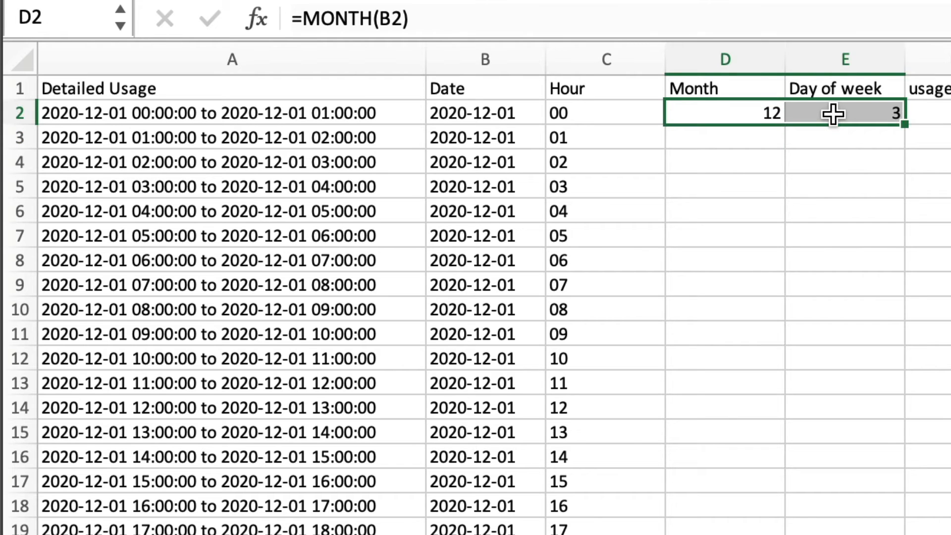
double_click(906, 124)
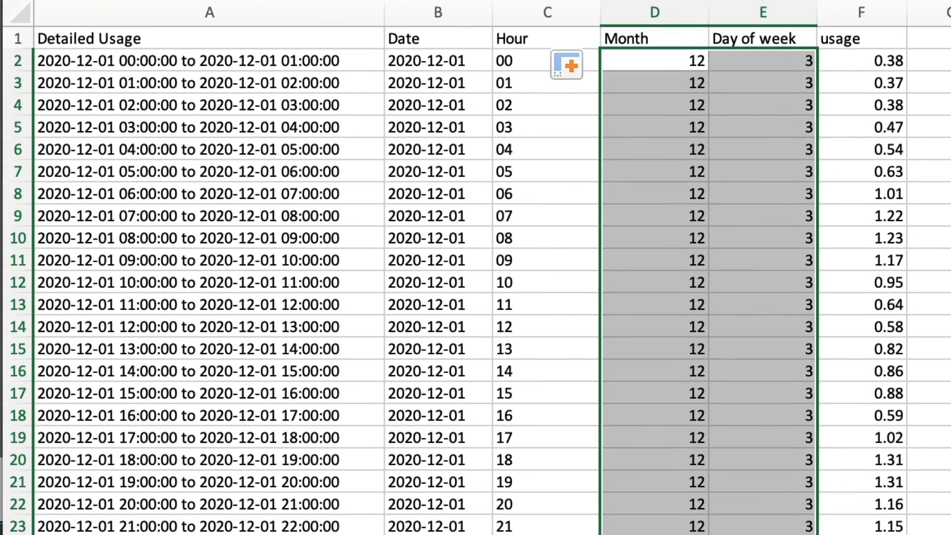
key(Home)
scroll(475, 280, down, 20)
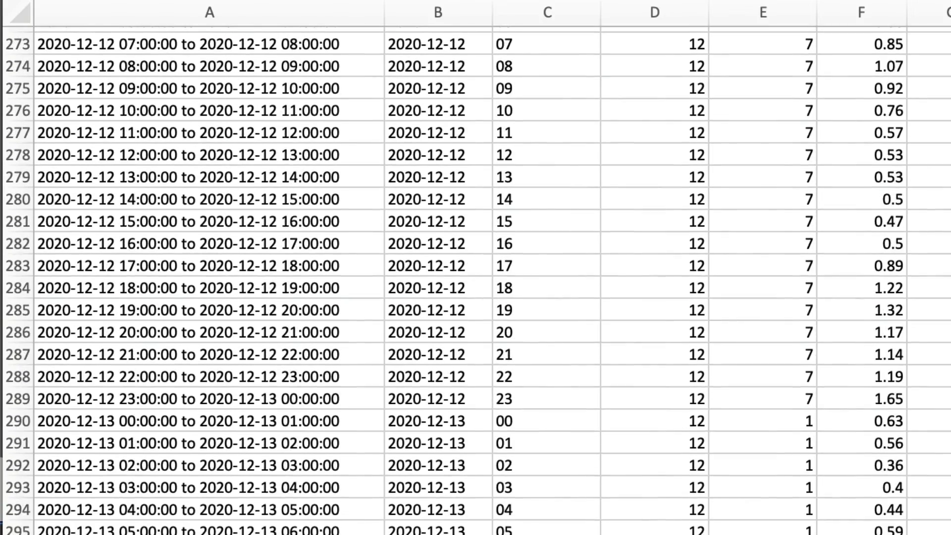
scroll(475, 280, up, 20)
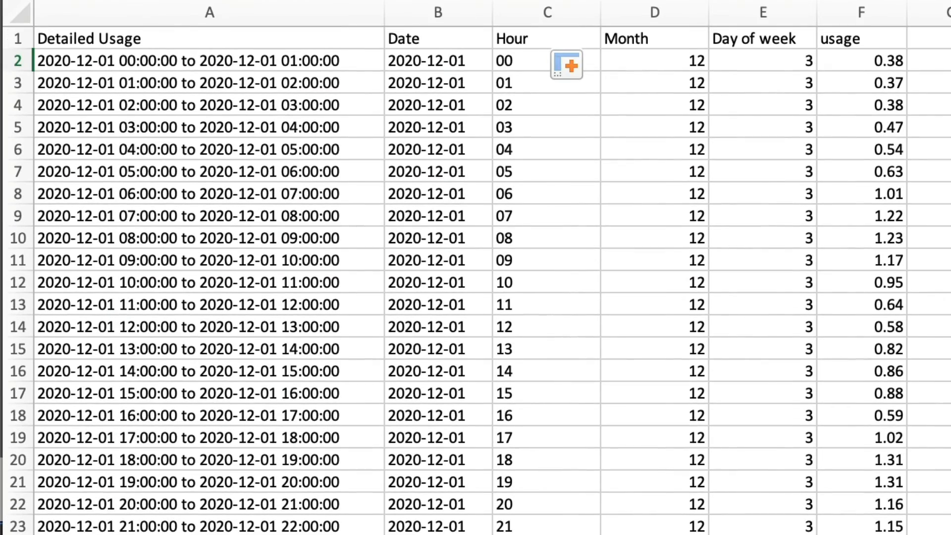
Try deleting the Detailed Usage column A and undo the deletion
click(482, 102)
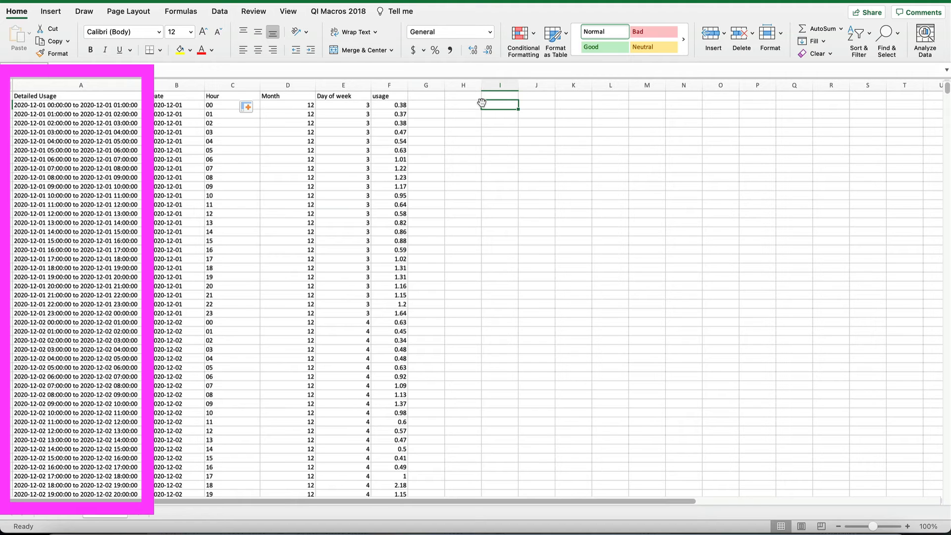
click(104, 83)
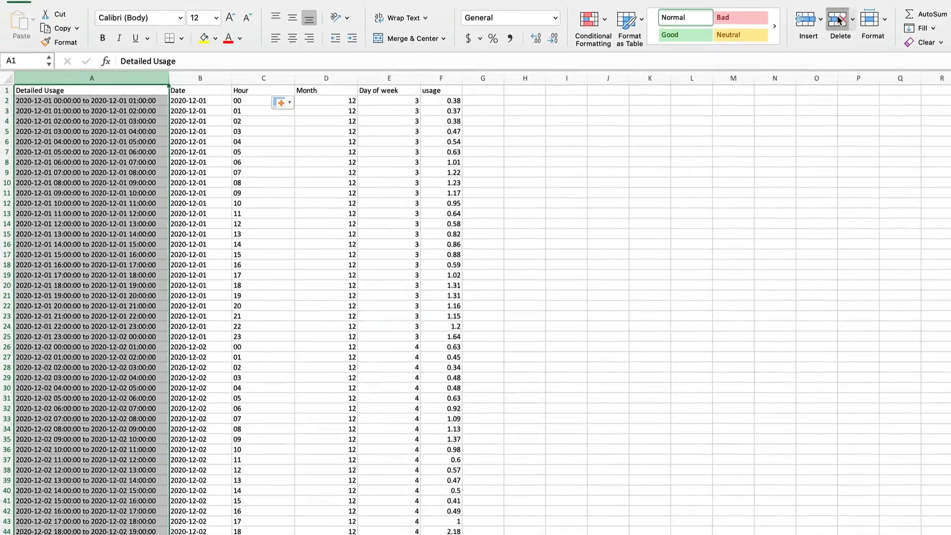
click(739, 33)
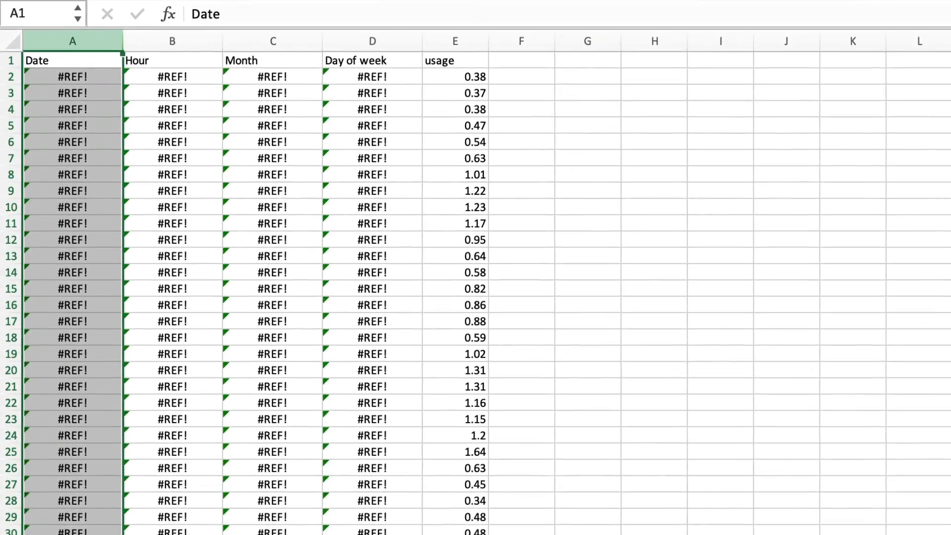
key(super+z)
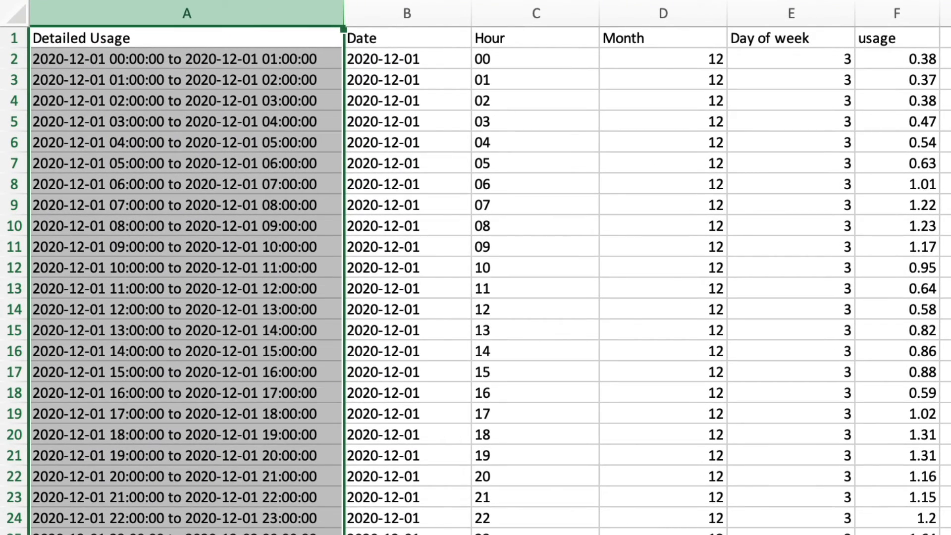
Copy columns B through E and paste them back in place as values with Paste Special
click(416, 5)
drag(416, 4, 782, 14)
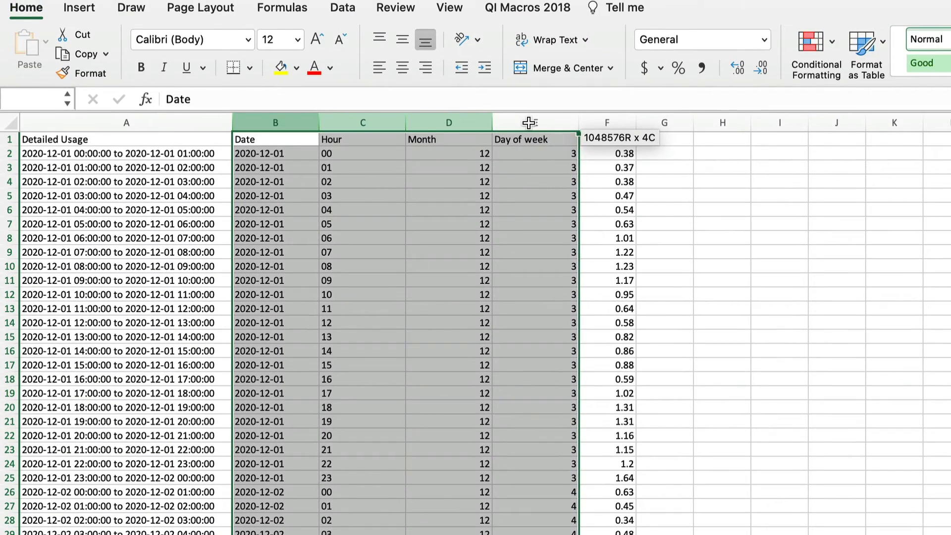
drag(529, 122, 528, 121)
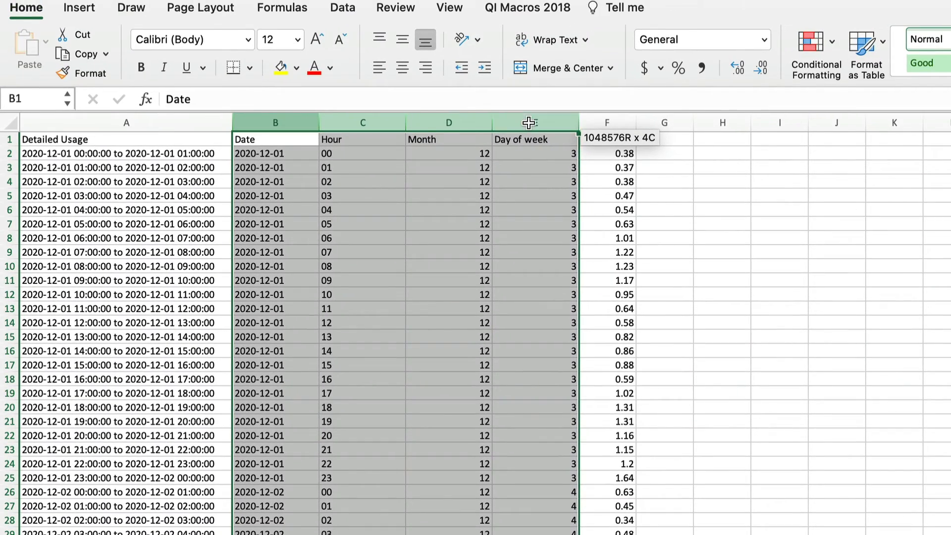
click(90, 53)
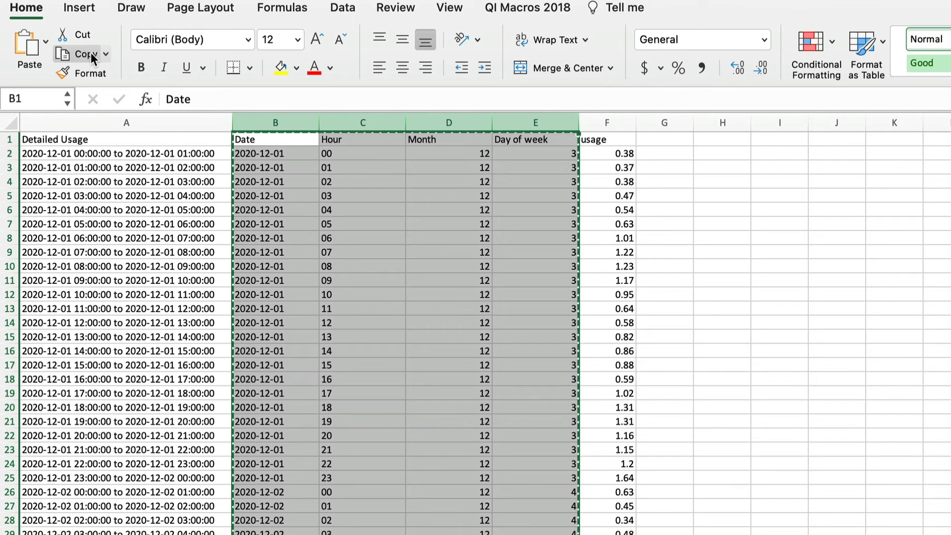
click(46, 40)
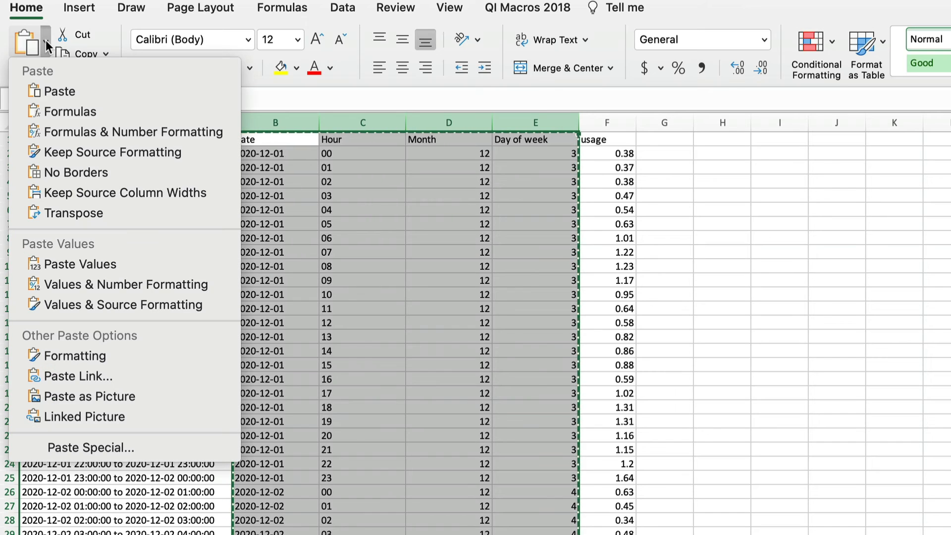
click(115, 445)
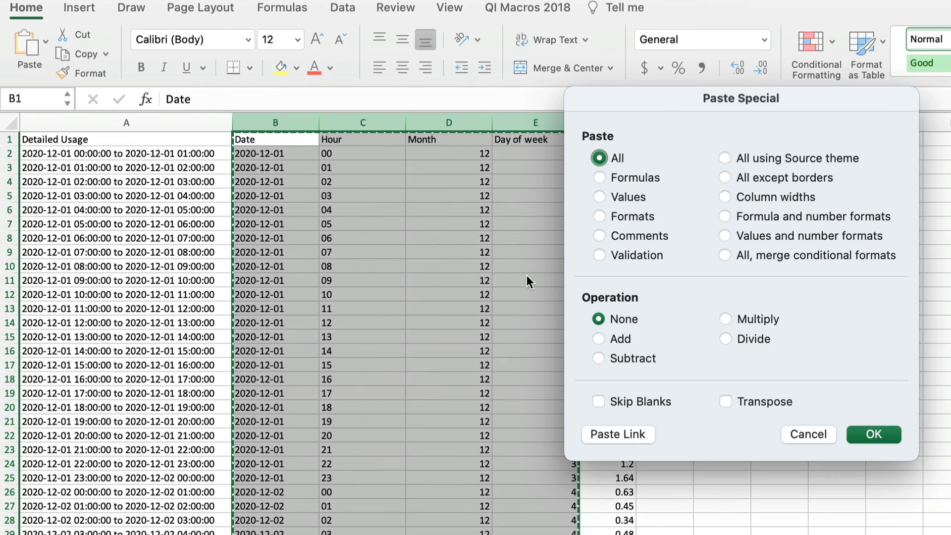
click(617, 197)
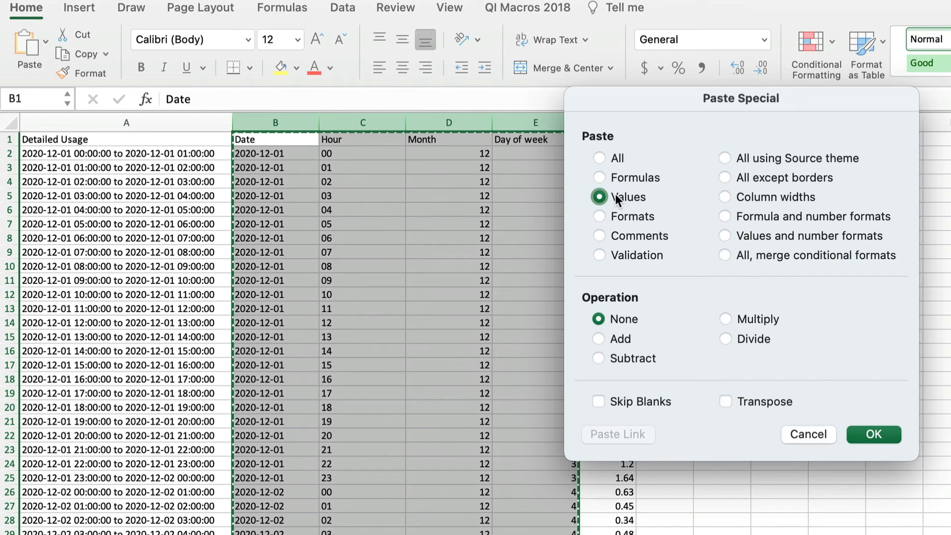
click(870, 436)
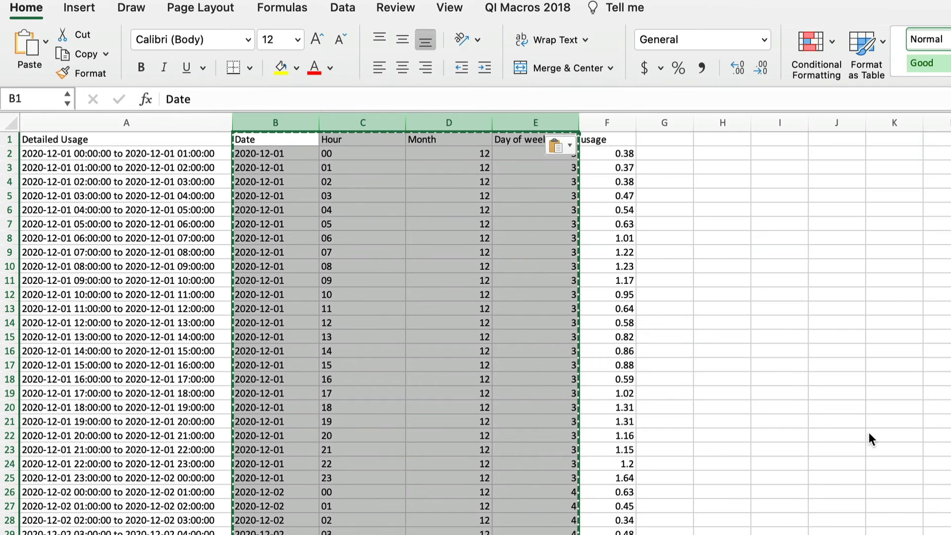
Delete the original Detailed Usage column A
click(830, 252)
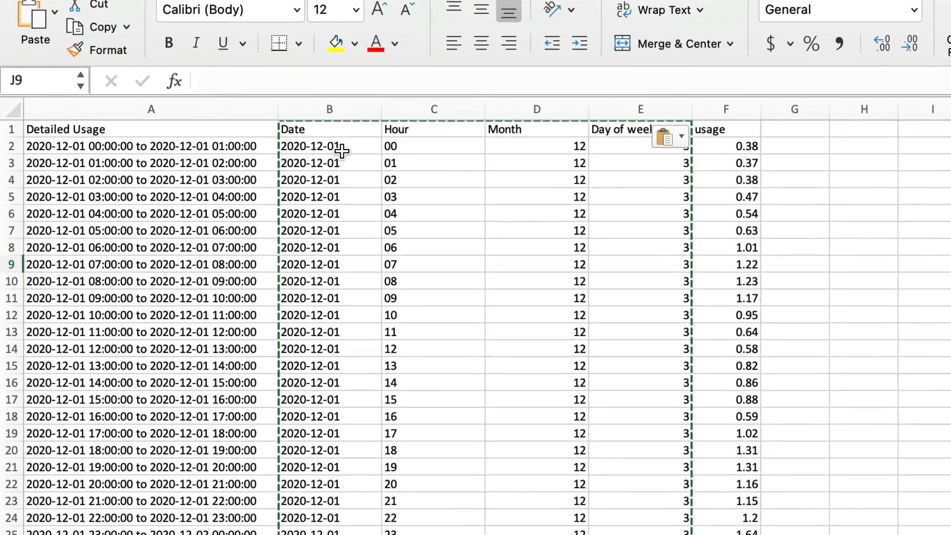
click(341, 149)
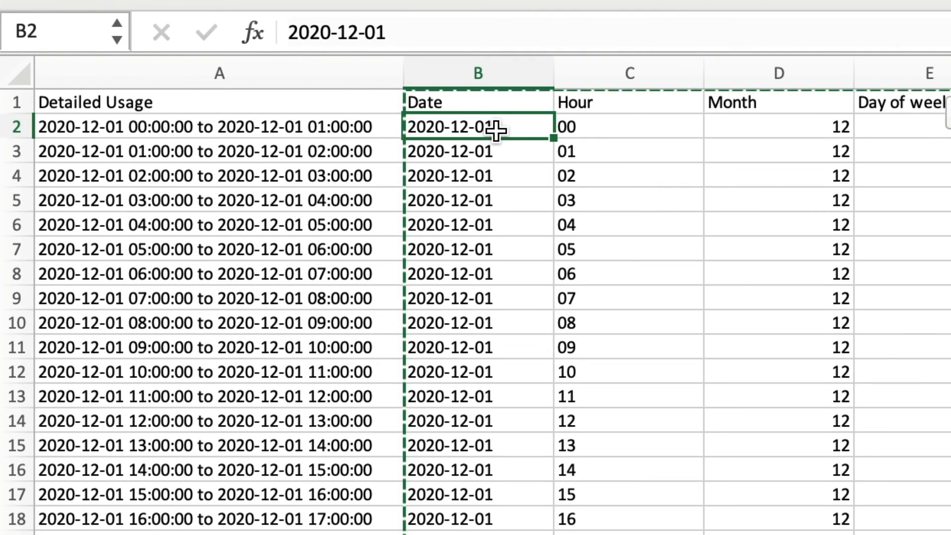
double_click(495, 128)
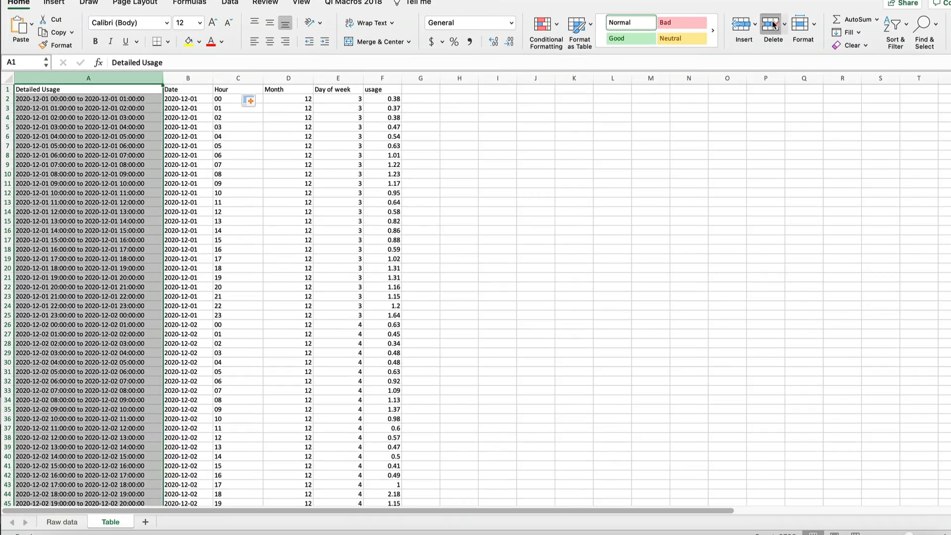
click(772, 25)
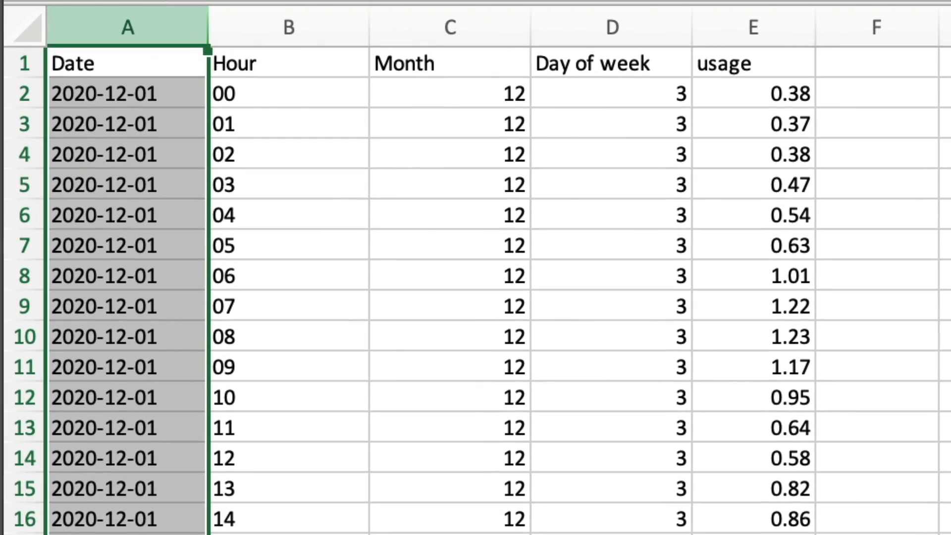
click(128, 94)
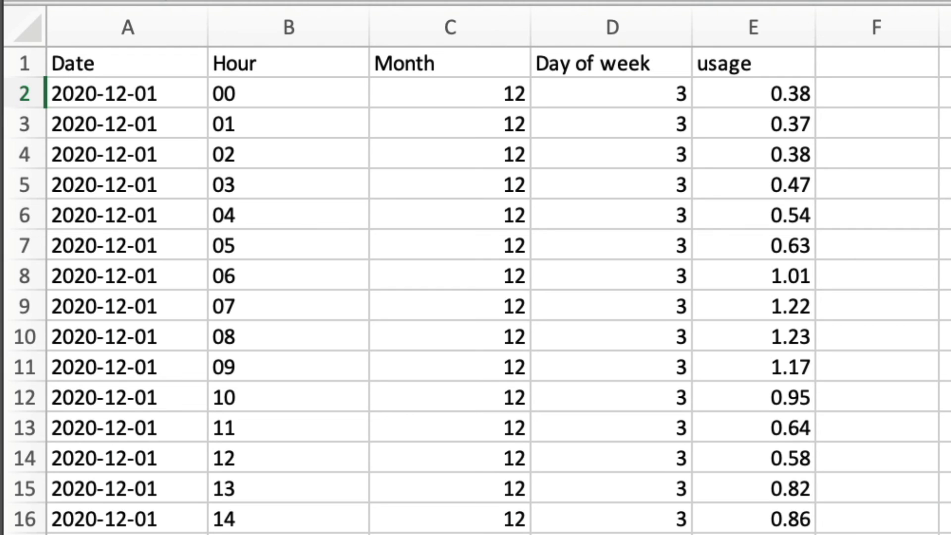